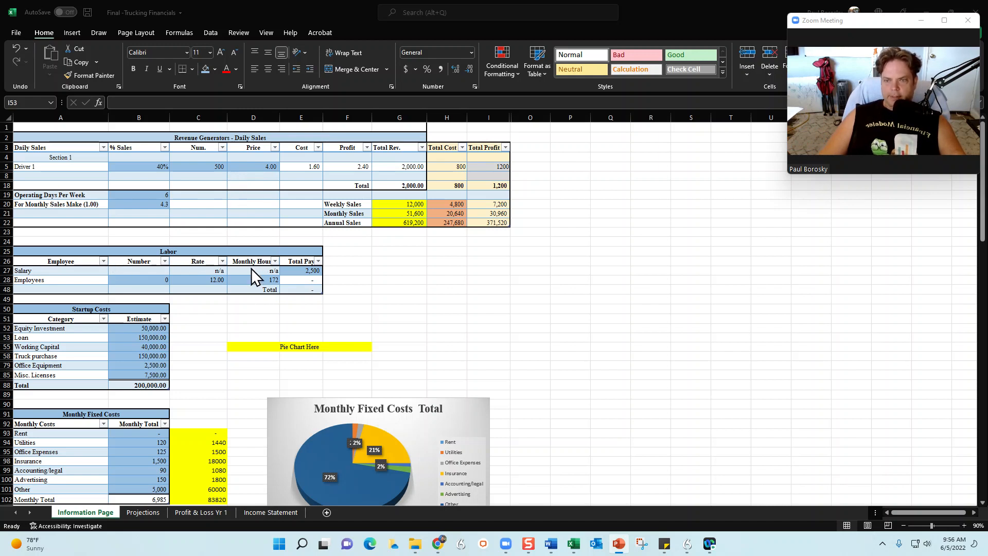
Look through the Information Page from the daily sales section down to the loan information and return to the daily sales.
scroll(72, 348, "down", 3)
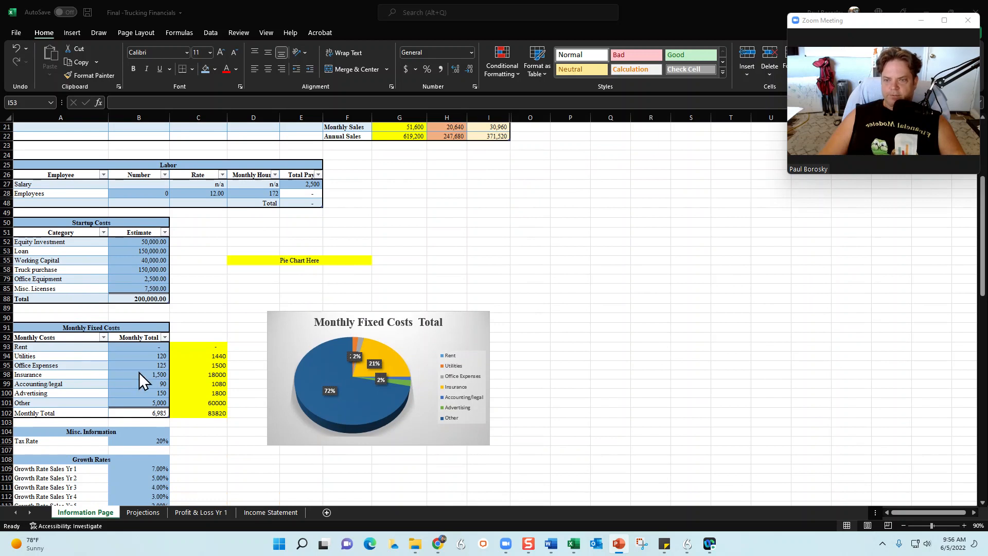
scroll(146, 378, "down", 3)
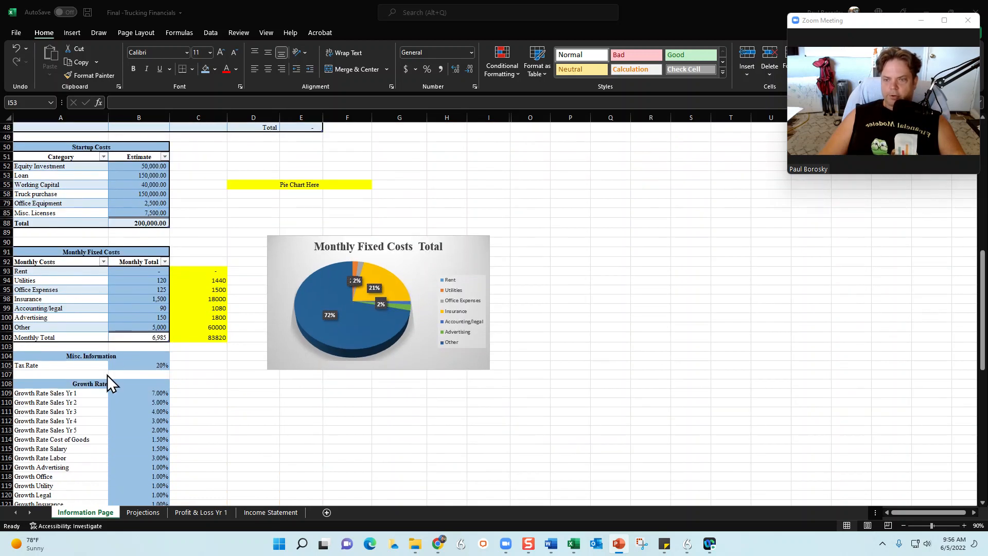
scroll(112, 392, "down", 5)
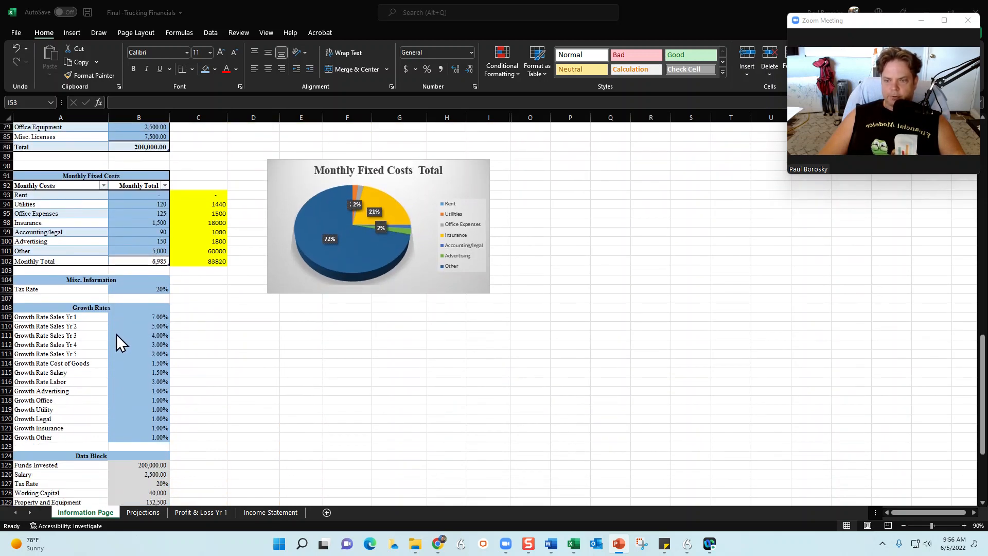
scroll(118, 351, "down", 3)
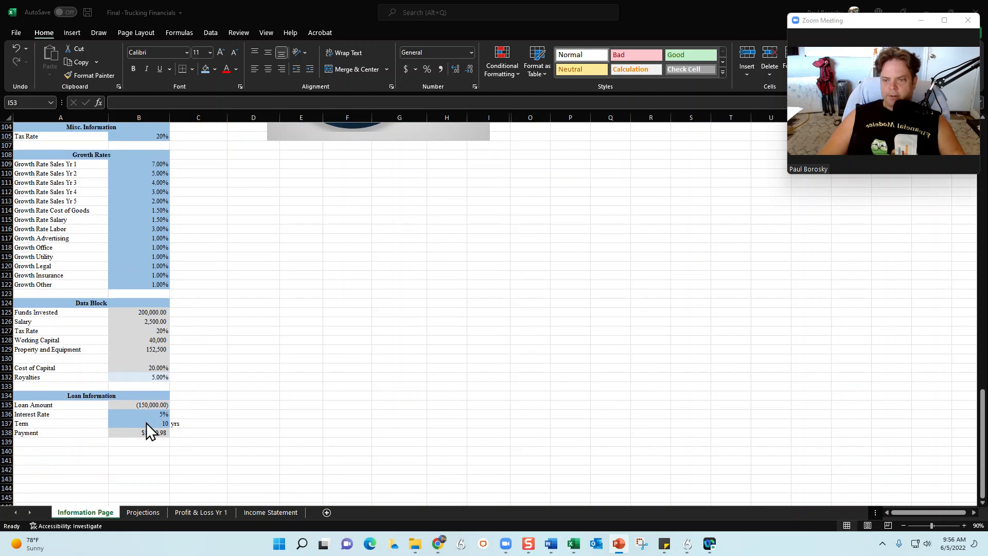
scroll(169, 410, "up", 10)
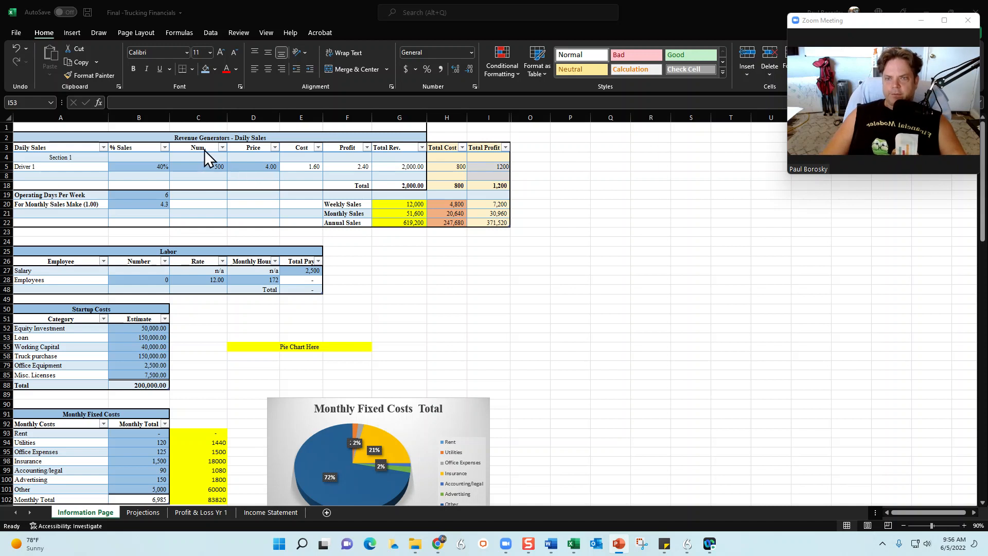
Set Driver 1's Num. value in the daily sales table to 600.
left_click(203, 169)
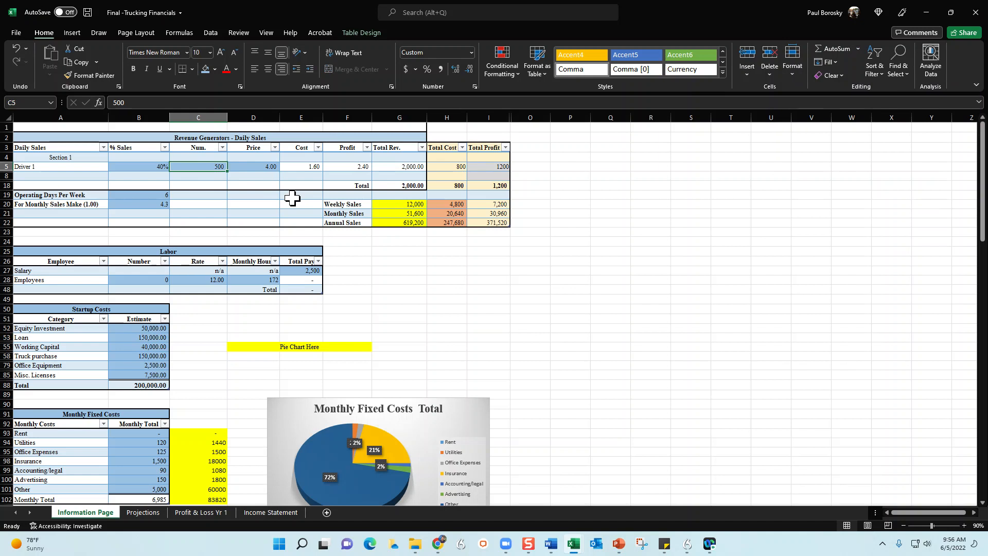
type("600")
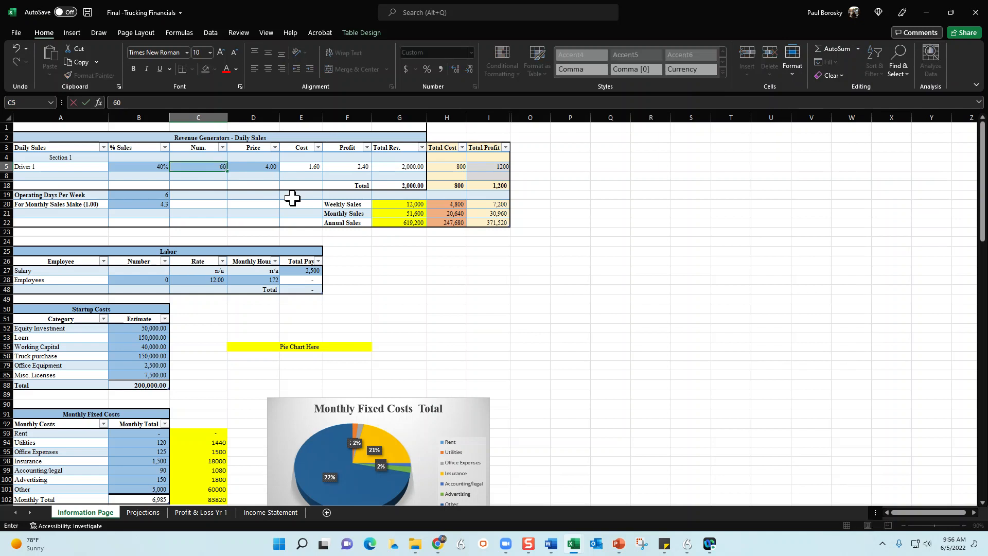
key("Return")
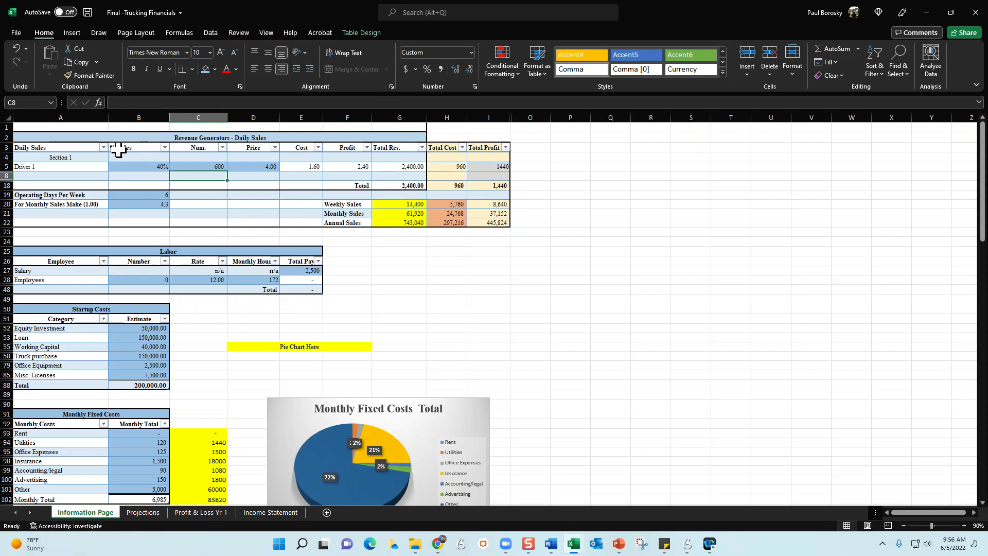
Set Driver 1's % Sales in the daily sales table to 50%.
left_click(131, 166)
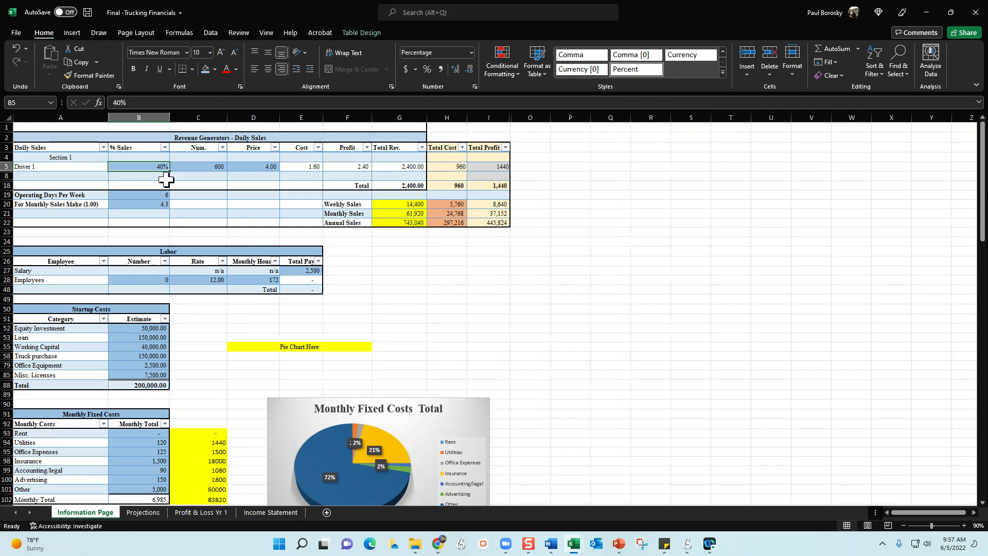
left_click(177, 187)
left_click(151, 169)
left_click(190, 184)
left_click(158, 168)
type("50")
key("Return")
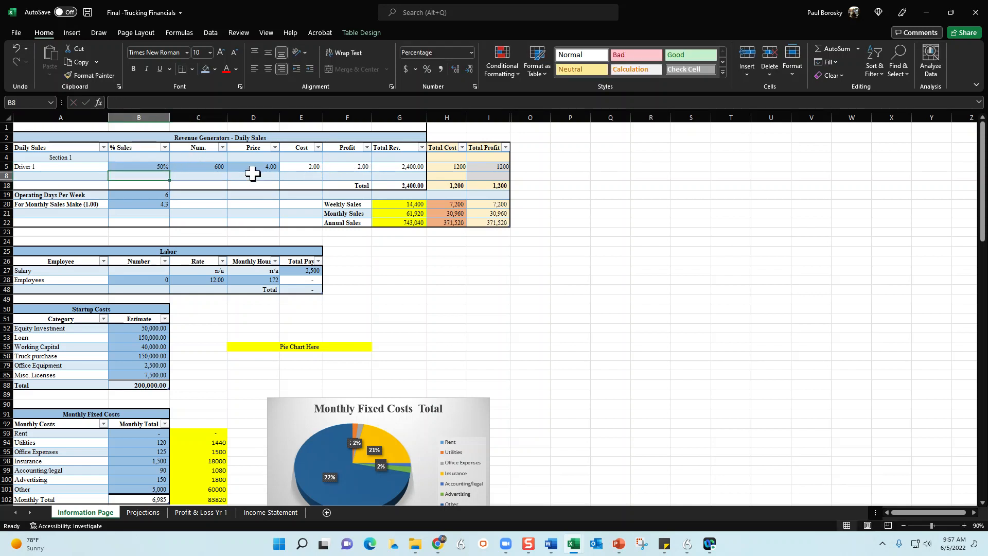
Check Driver 1's Cost formula and the cells beside it, and try a Price of 5.
left_click(292, 167)
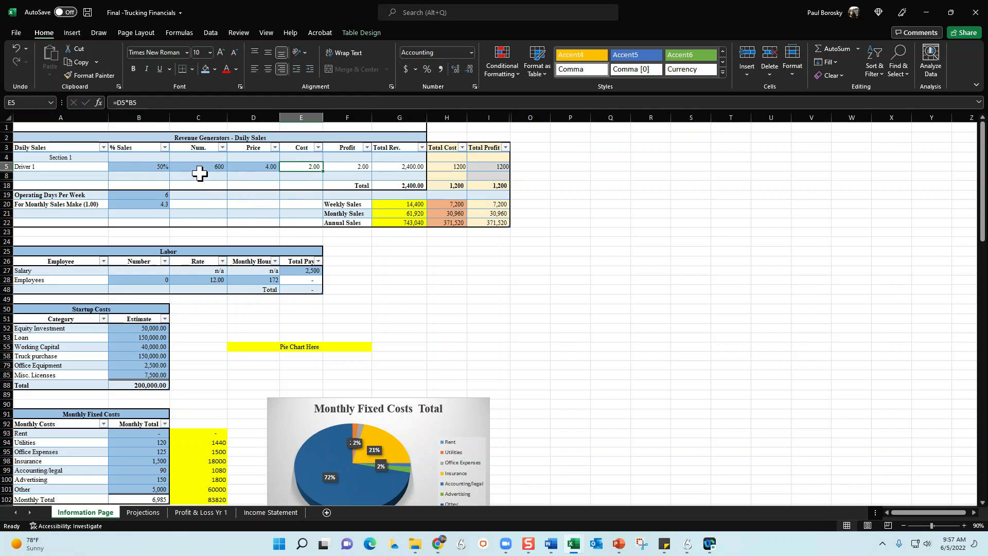
left_click(153, 167)
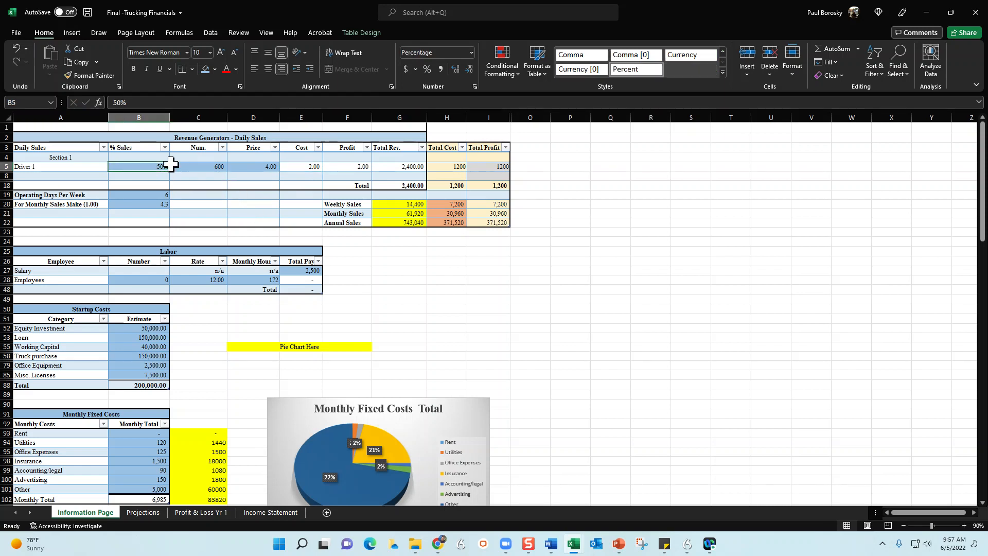
left_click(201, 166)
left_click(256, 167)
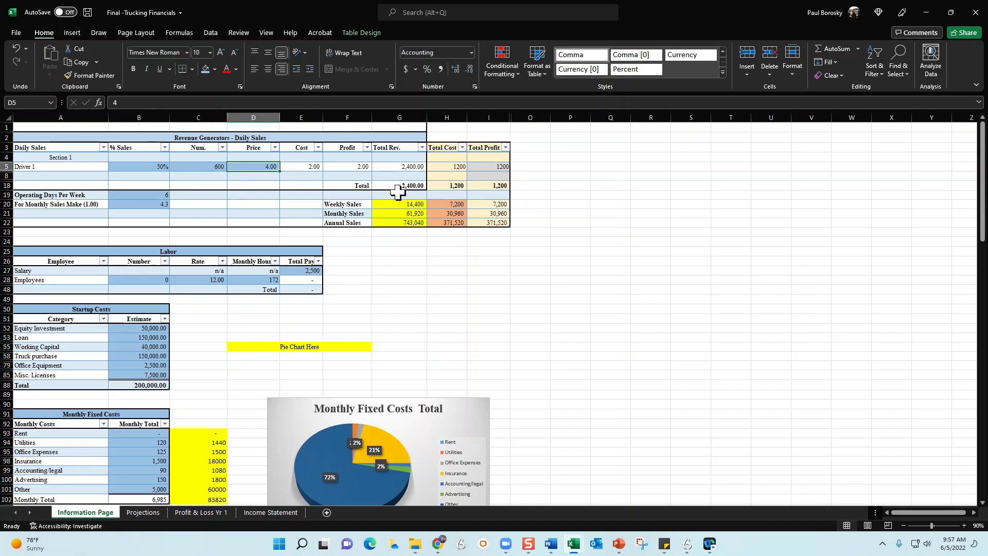
type("5")
key("Return")
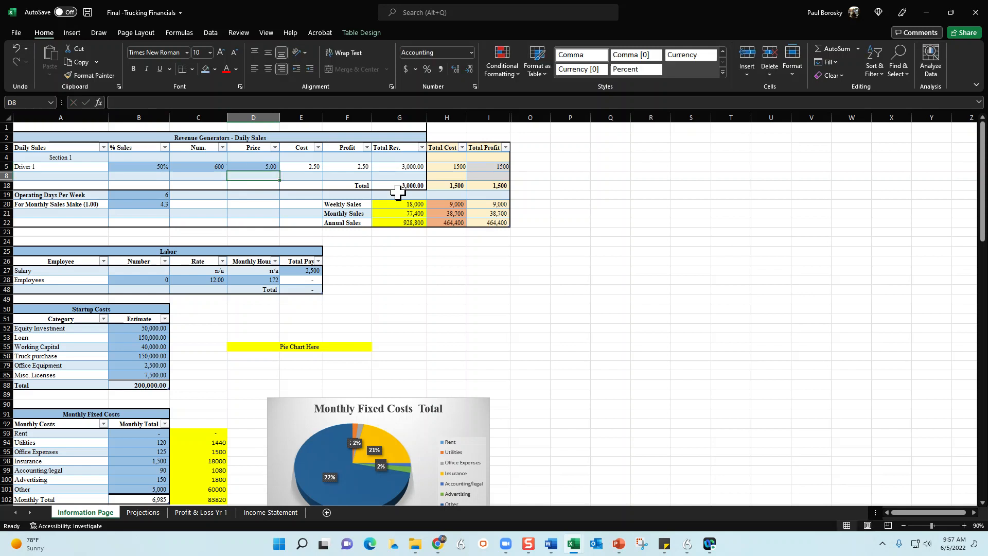
Try a Price of 3.5 for Driver 1 and set it back to 4.
left_click(276, 164)
type("3.5")
key("Return")
left_click(268, 163)
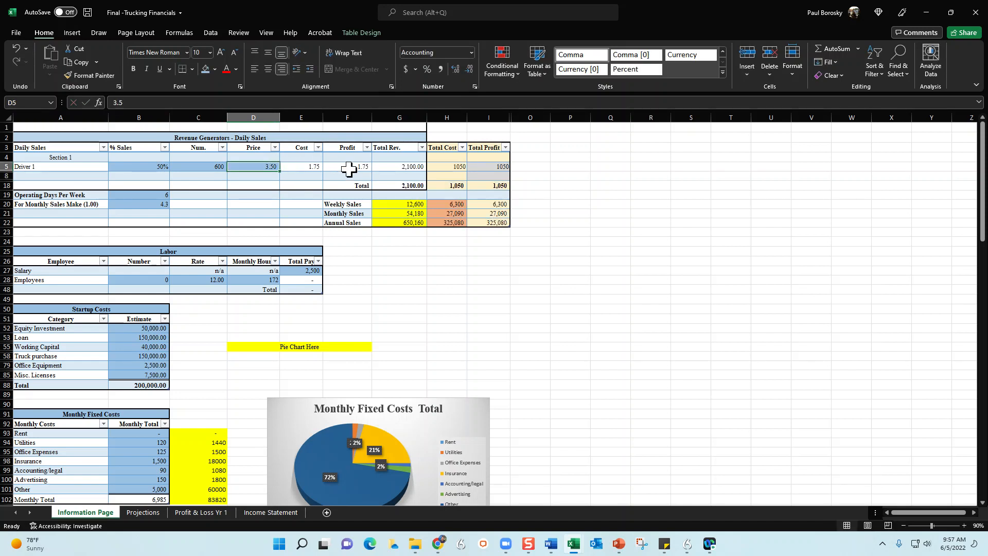
type("4")
key("Return")
left_click(273, 168)
left_click(226, 221)
Check the operating days and monthly sales multiplier, try 5 Operating Days Per Week, and set the days back to 6.
left_click(157, 196)
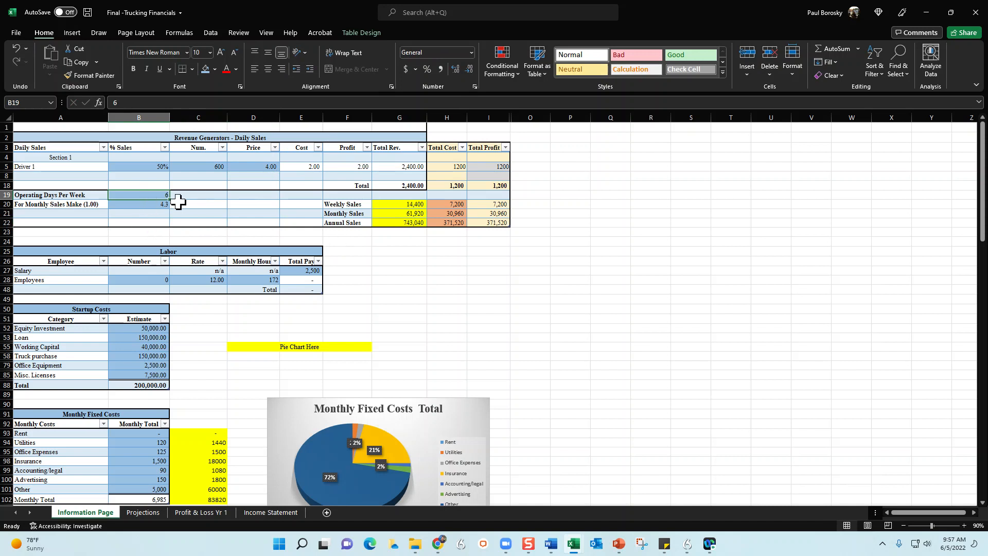
left_click(150, 204)
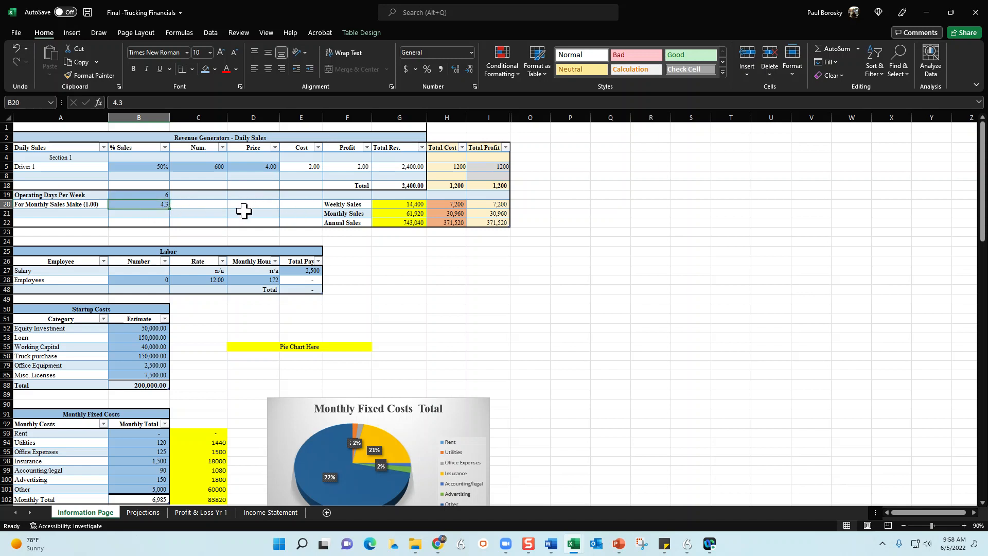
left_click(146, 194)
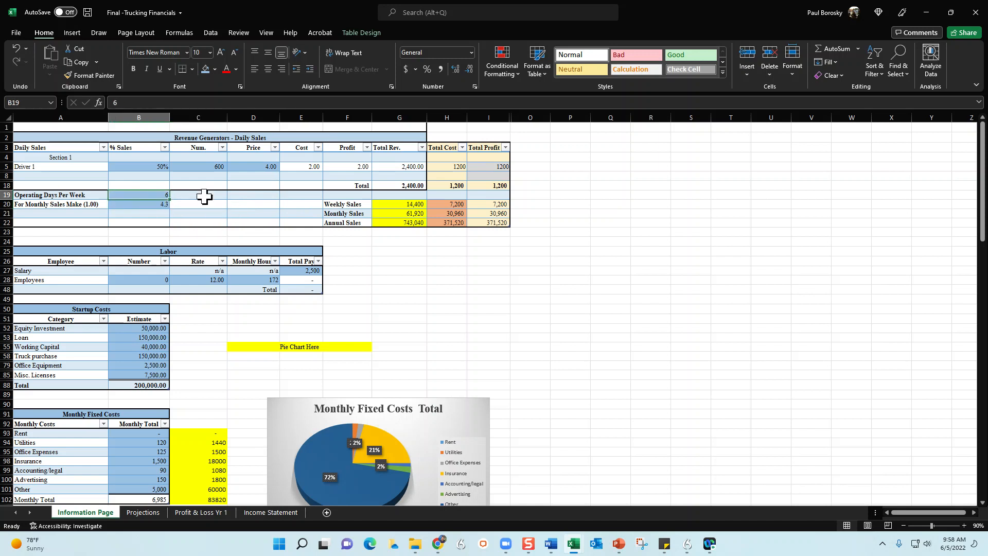
type("5")
key("Return")
key("Up")
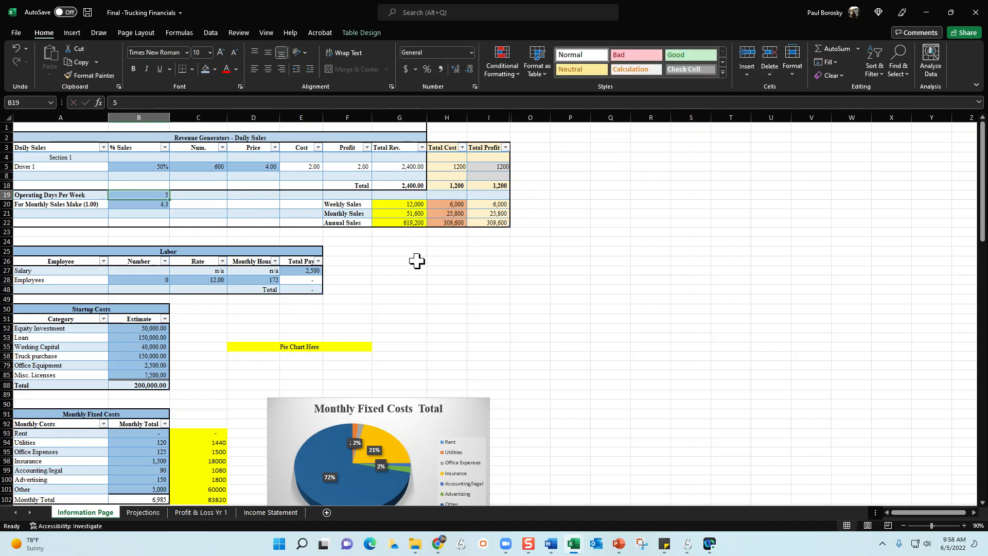
type("6")
key("Return")
left_click(455, 280)
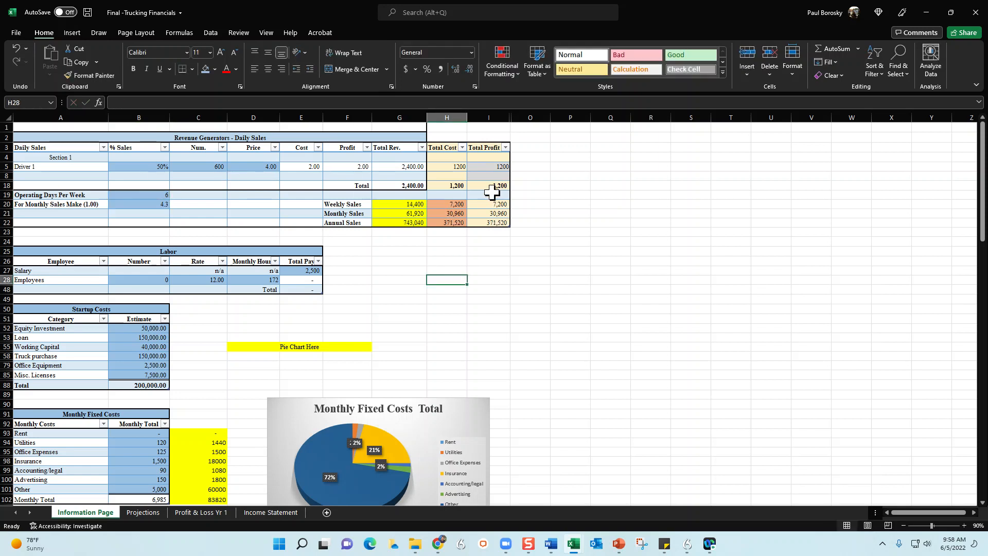
Try 3000 and 0 as the Salary row's Total Pay in the Labor table and restore it to 2500.
scroll(329, 301, "down", 1)
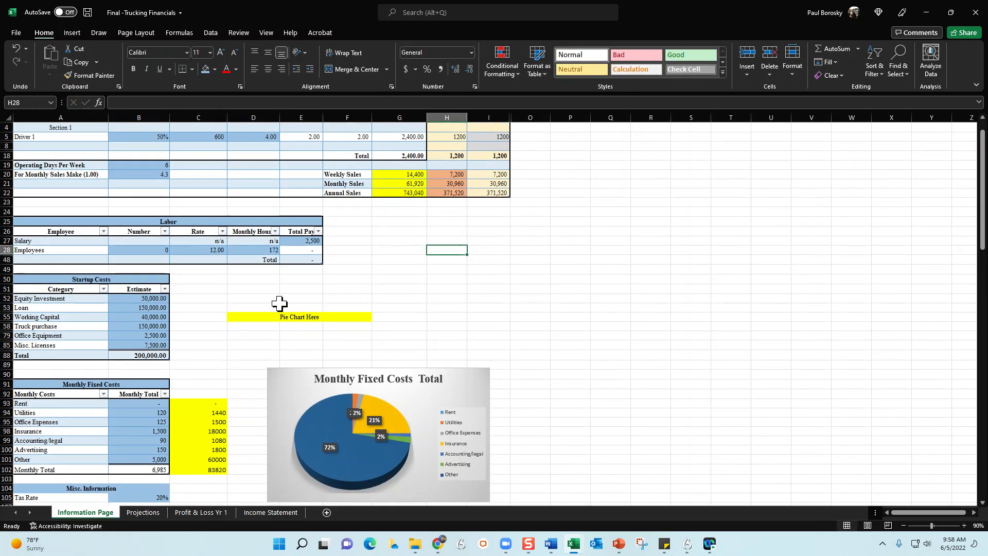
left_click(276, 297)
left_click(289, 241)
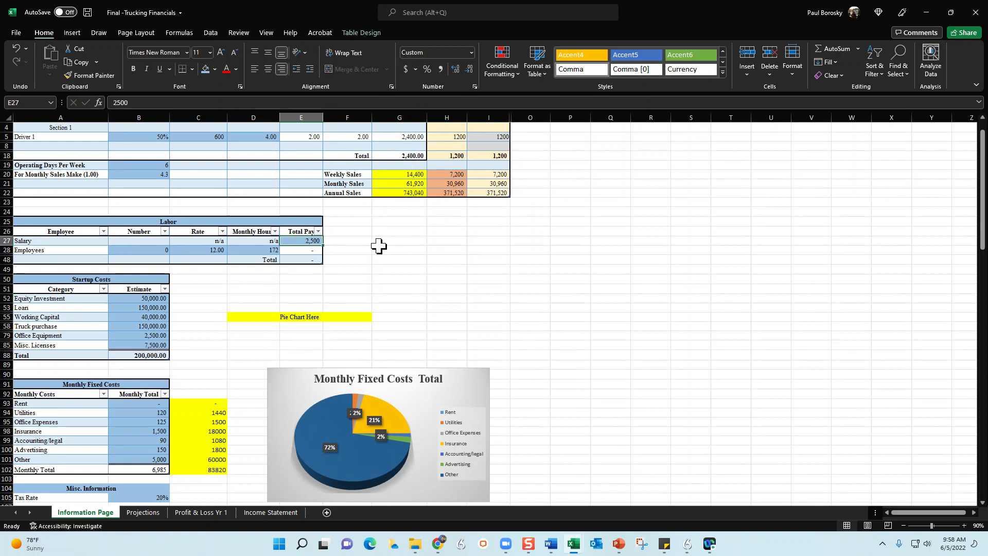
type("3000")
key("Return")
key("Up")
type("0")
key("Return")
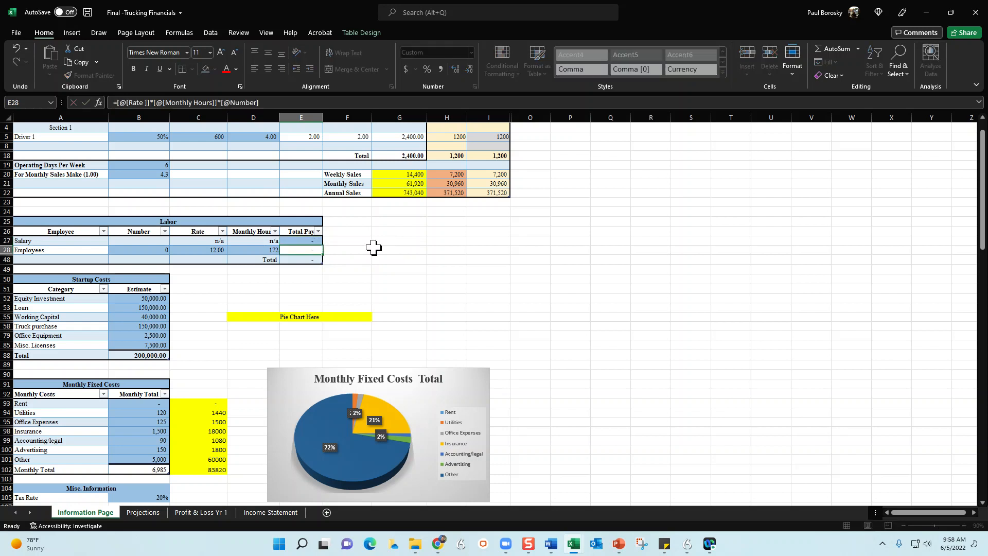
key("Up")
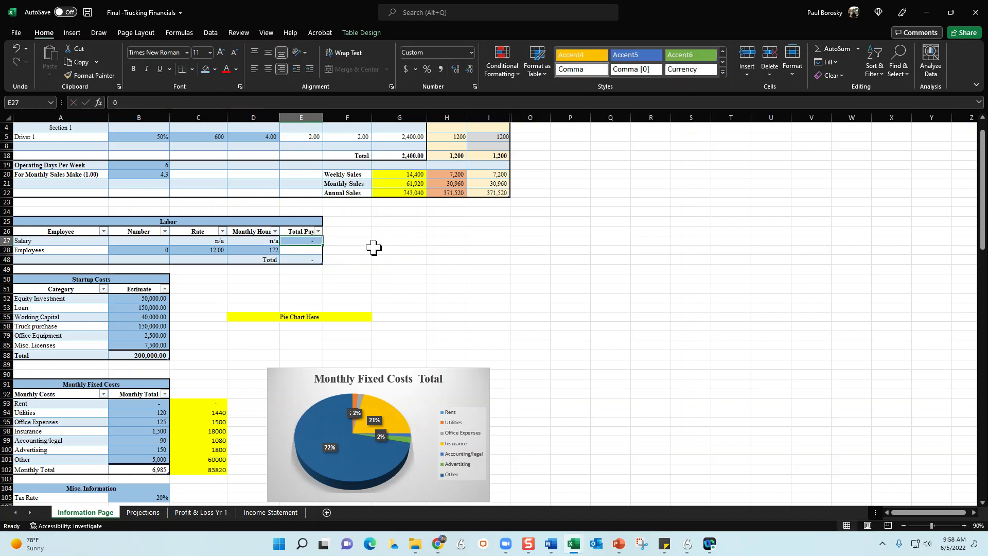
type("2500")
key("Return")
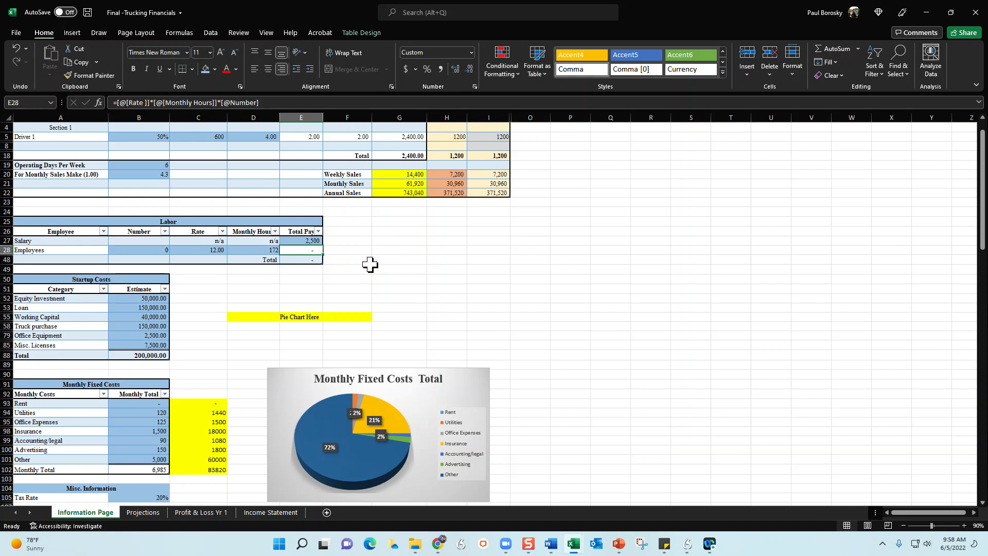
Set the Employees row in the Labor table to a Number of 4 and a Rate of 15.
left_click(45, 252)
left_click(119, 250)
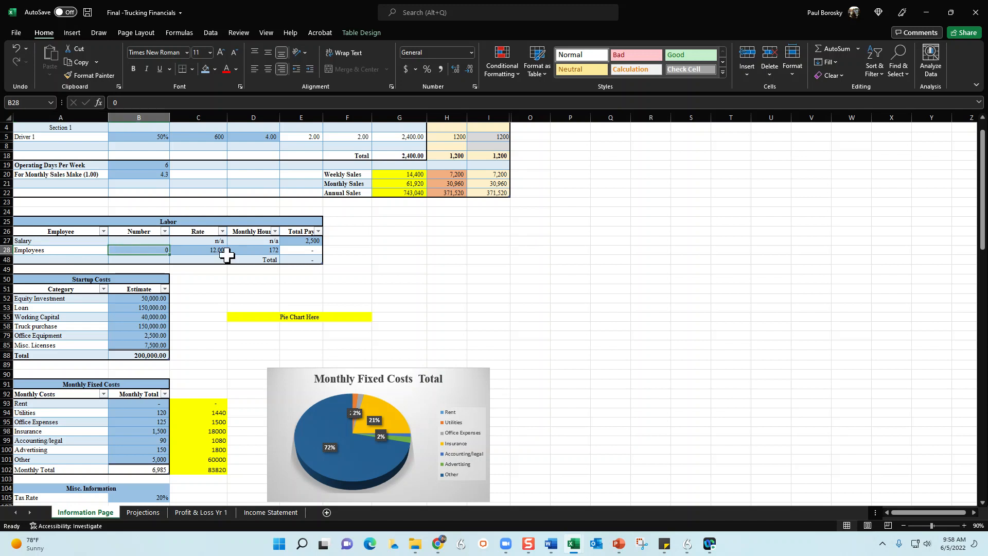
type("4")
key("Return")
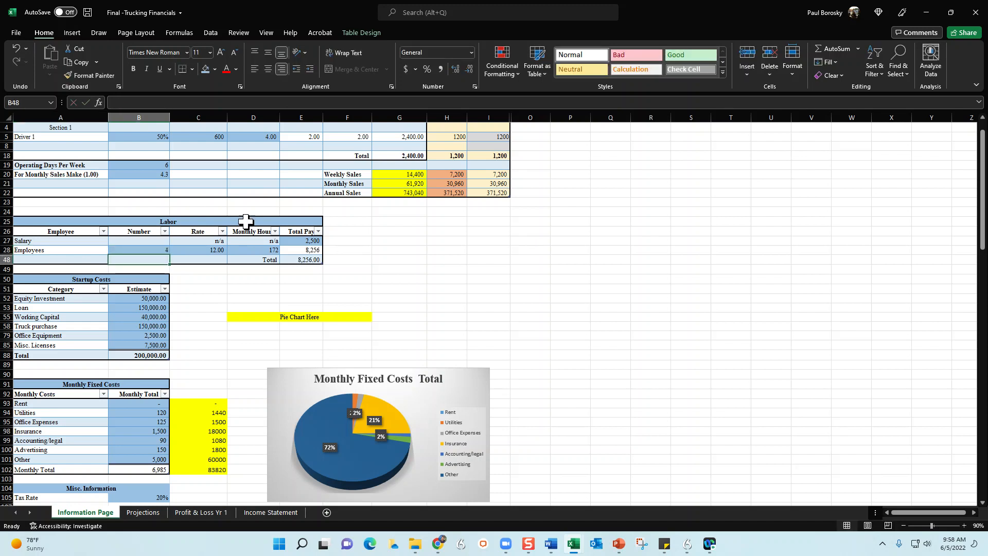
left_click(201, 249)
type("15")
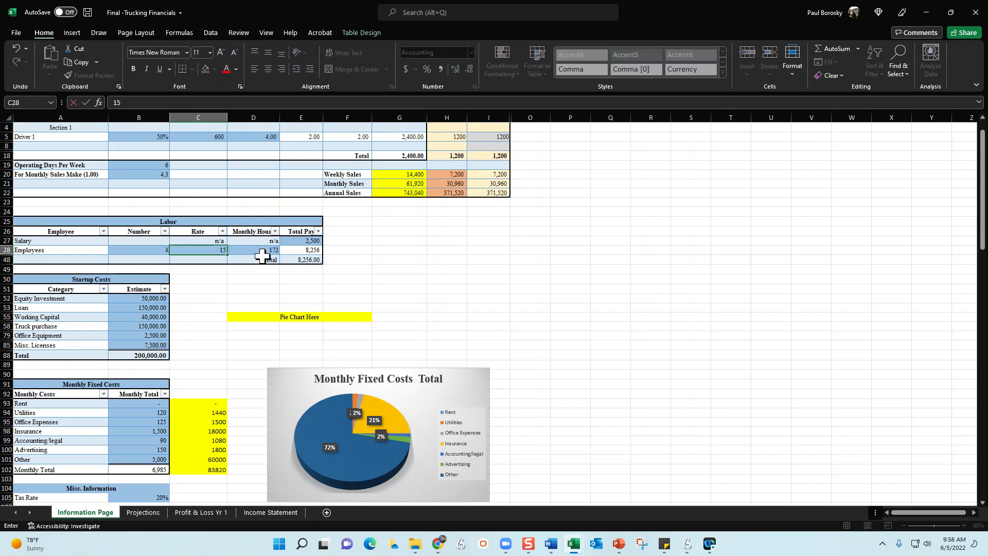
key("Return")
left_click(434, 251)
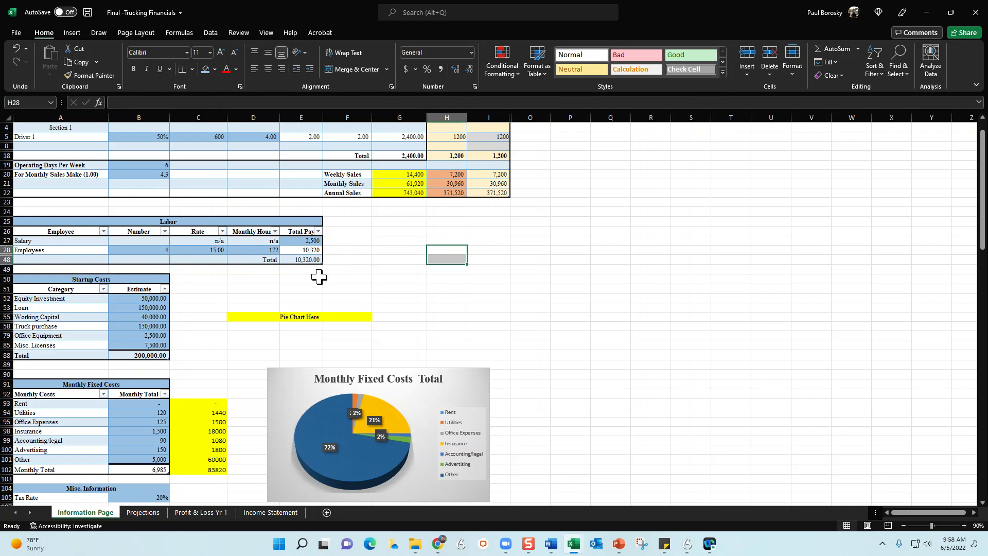
Review the Equity Investment and Loan rows in the Startup Costs table and set Equity Investment to 0.
scroll(133, 313, "down", 2)
left_click(79, 221)
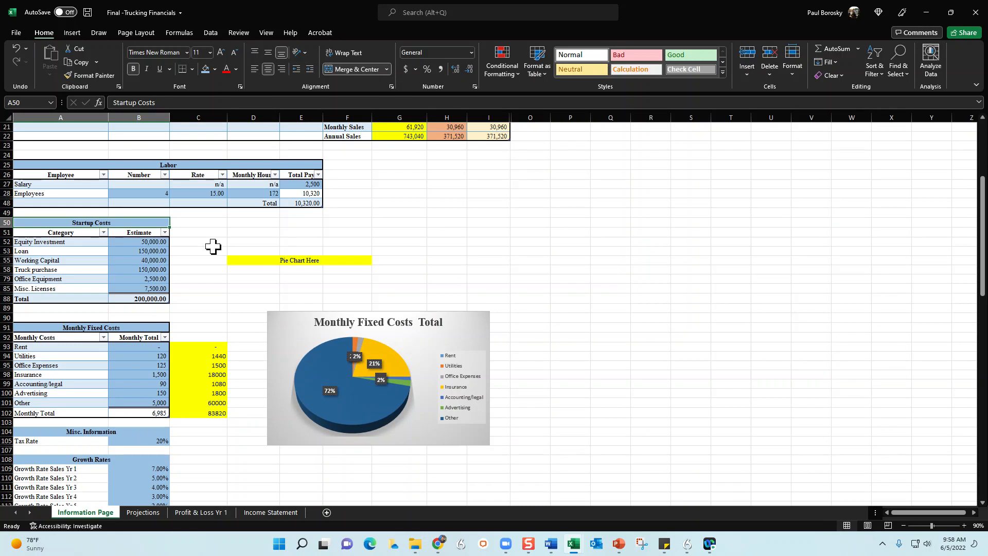
left_click(160, 242)
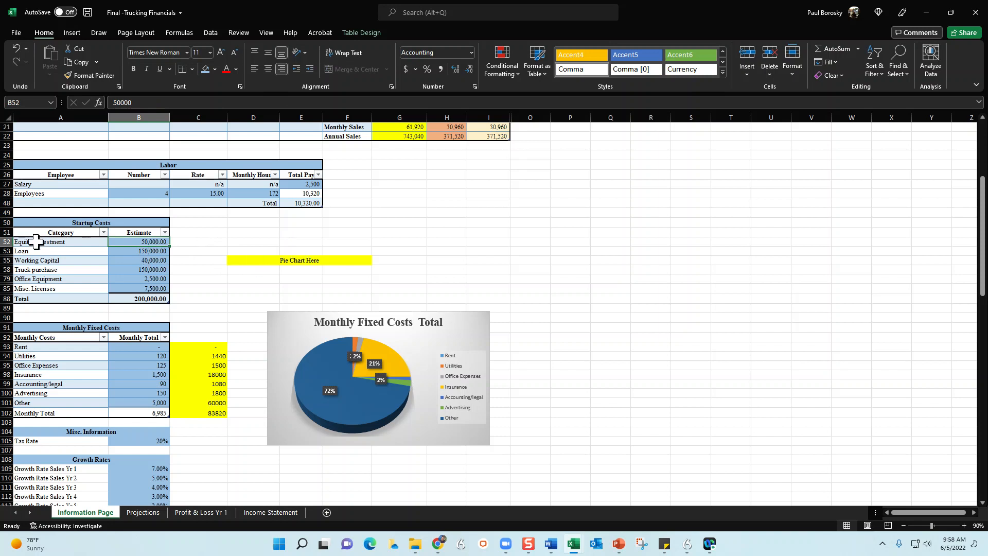
left_click_drag(36, 242, 137, 251)
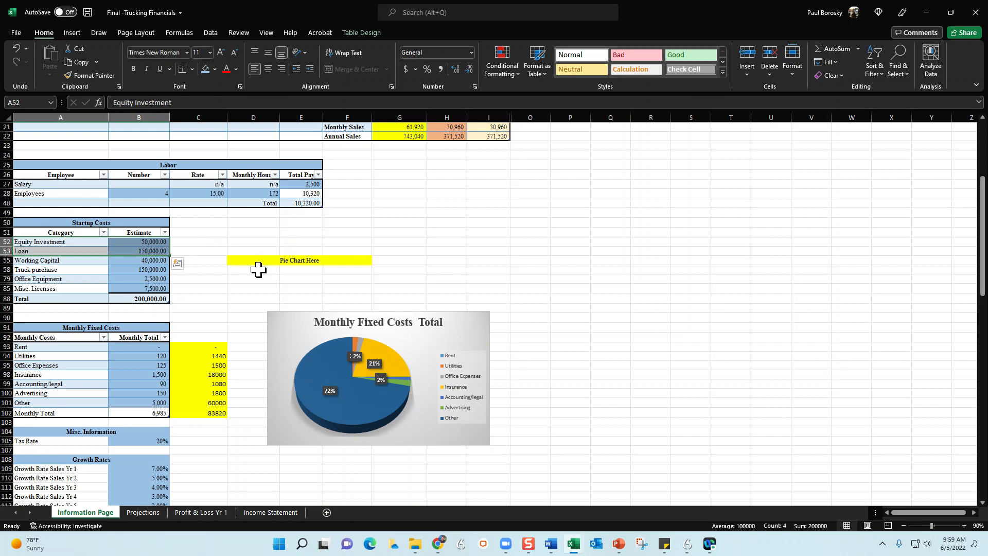
left_click(219, 261)
left_click(166, 242)
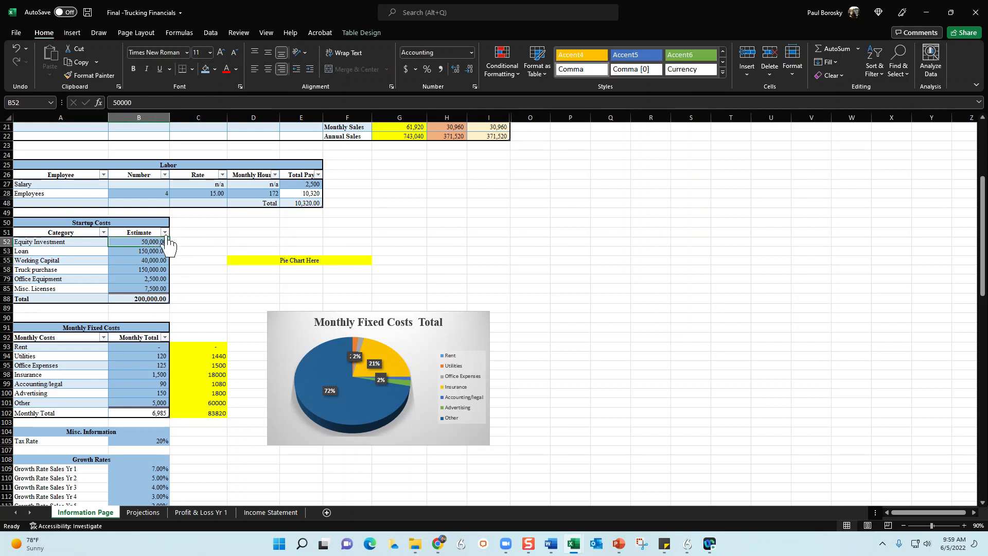
type("0")
key("Return")
Set the Loan estimate in the Startup Costs table to 2,000,000.
type(".")
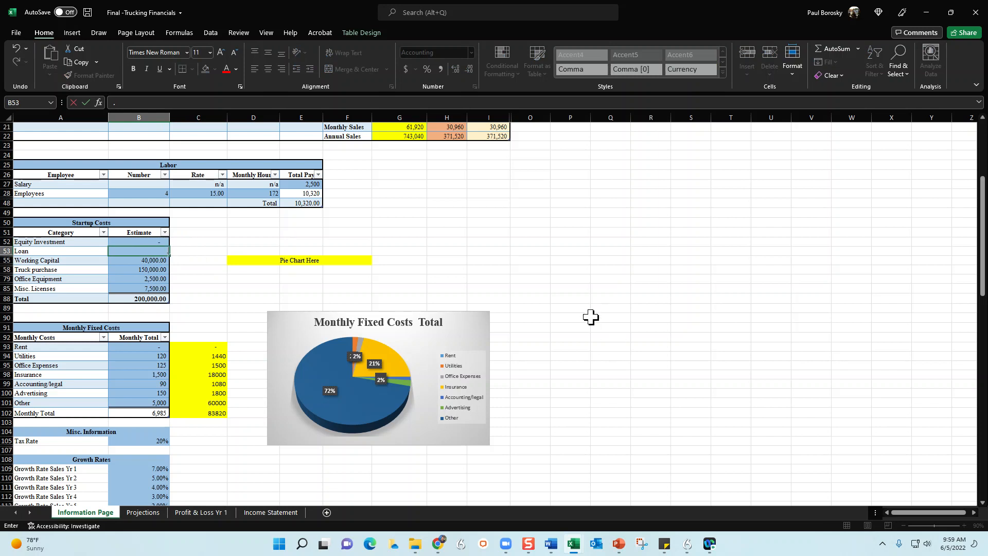
type("0000")
key("Return")
key("Up")
type("2000000")
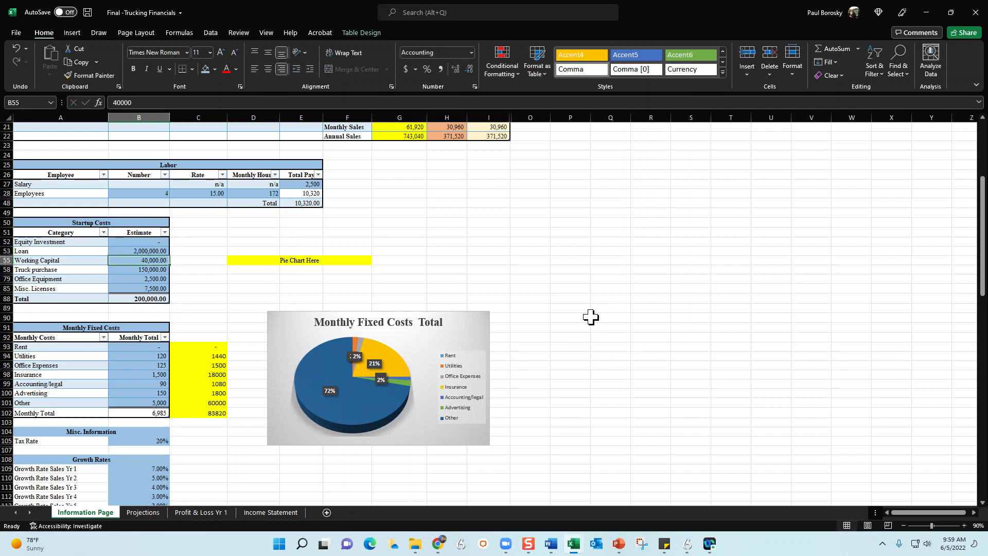
Set the Loan estimate in the Startup Costs table to 200,000.
left_click(154, 251)
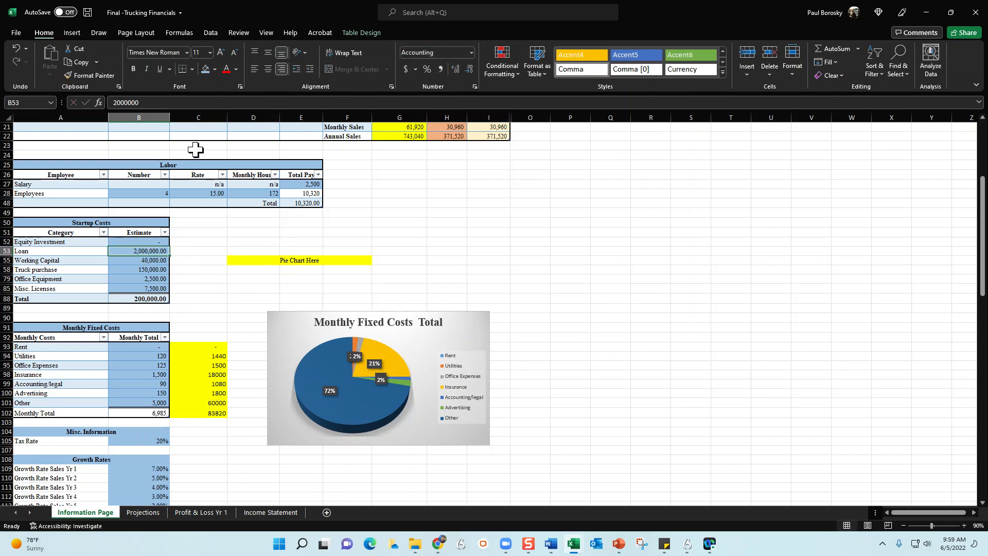
left_click(161, 103)
key("BackSpace")
key("Return")
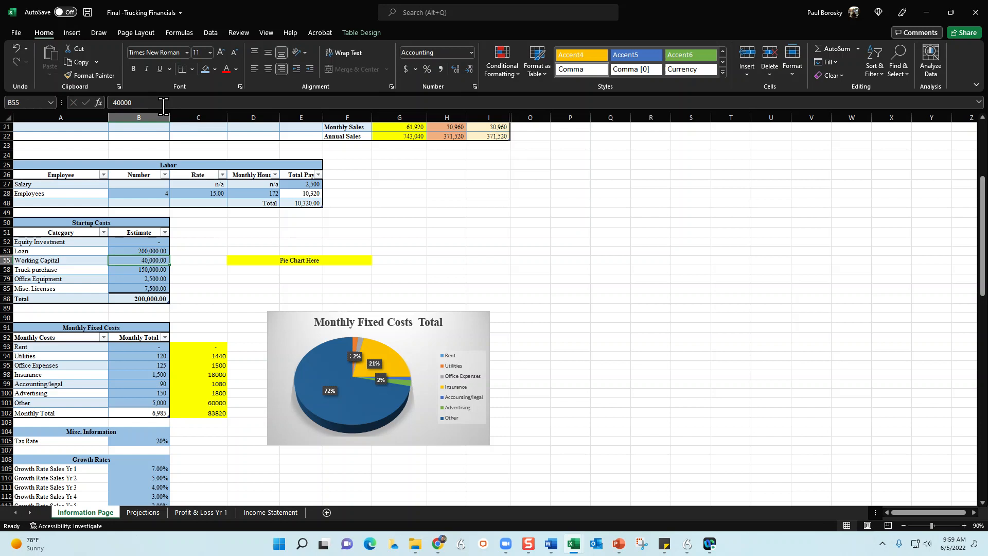
Review the Loan, Working Capital, Truck purchase, Office Equipment and Misc. Licenses estimates in the Startup Costs table.
left_click(142, 251)
left_click(135, 261)
left_click(148, 272)
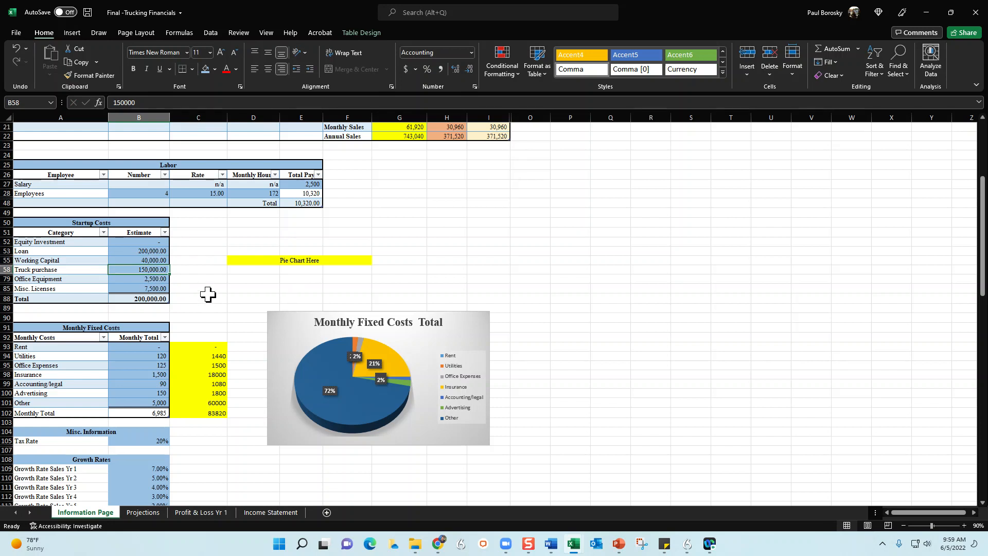
left_click(158, 279)
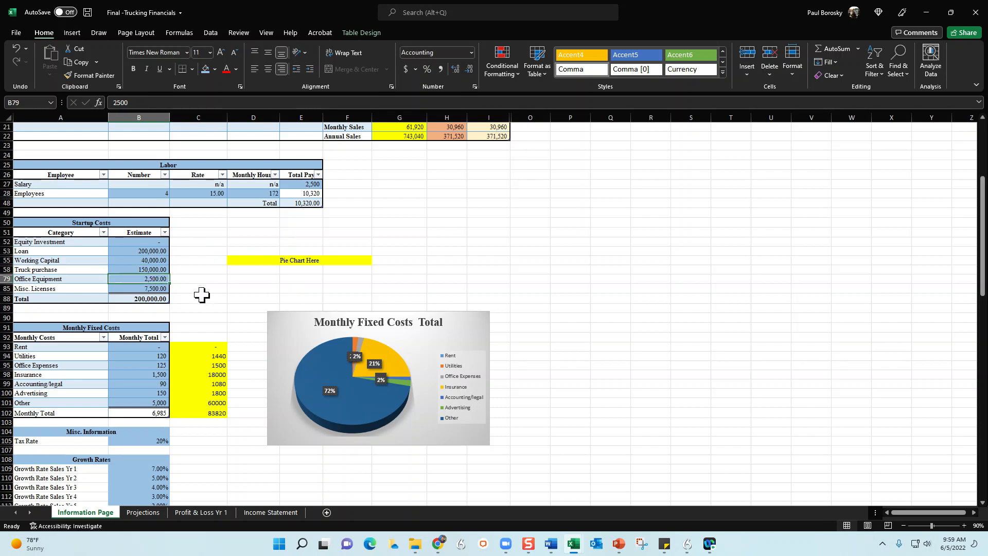
left_click(147, 289)
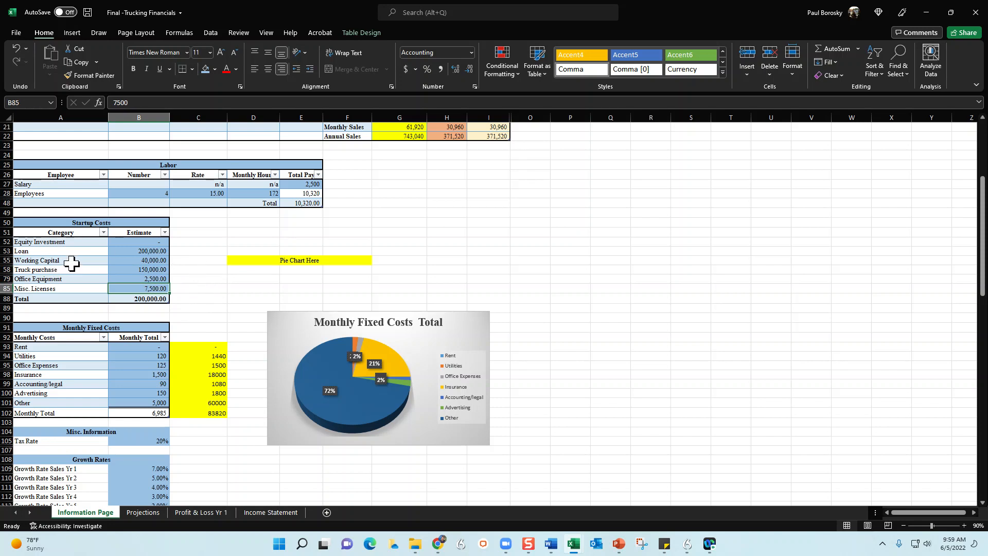
Review the Monthly Fixed Costs entries from Rent to Other and the formula behind their Monthly Total.
scroll(132, 287, "down", 5)
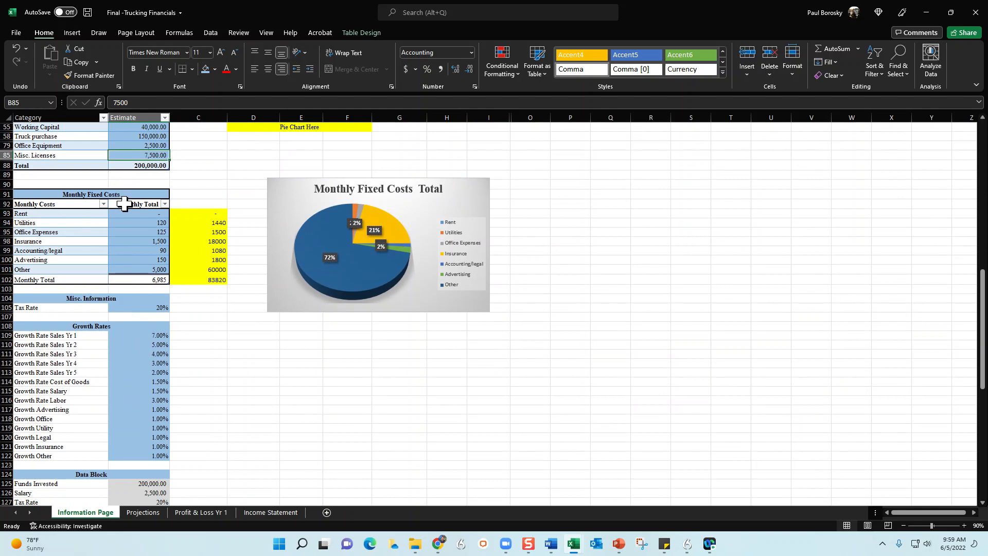
left_click(155, 222)
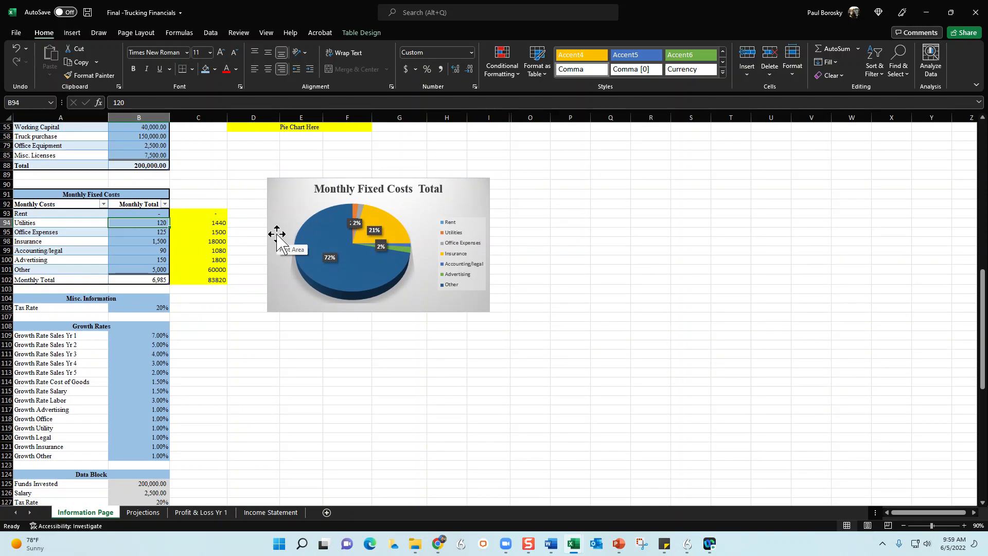
left_click_drag(155, 213, 138, 268)
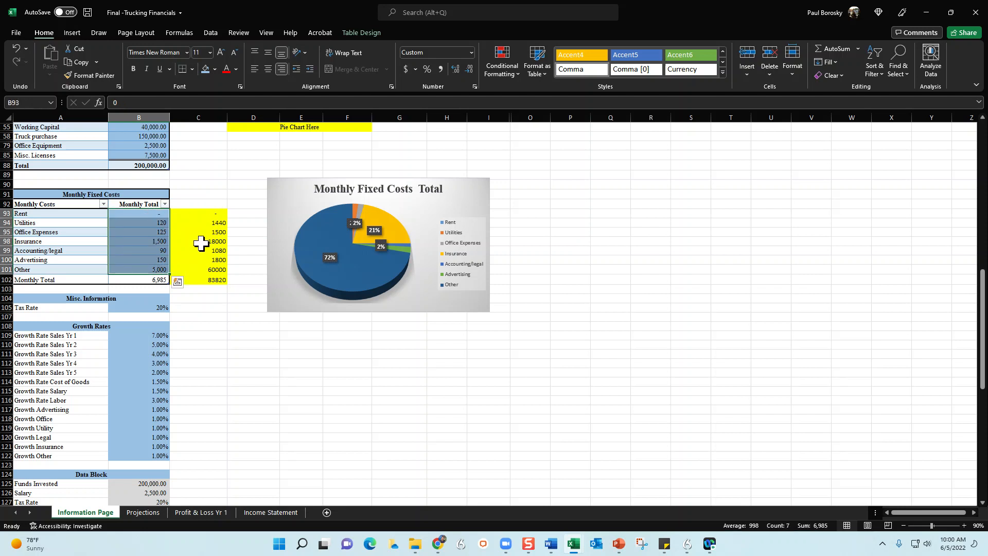
left_click(208, 372)
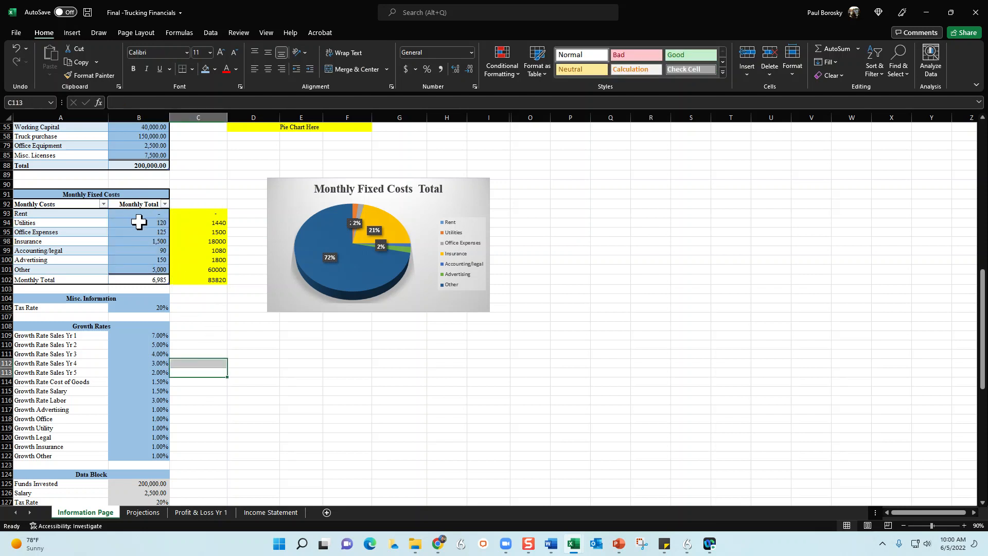
left_click(147, 280)
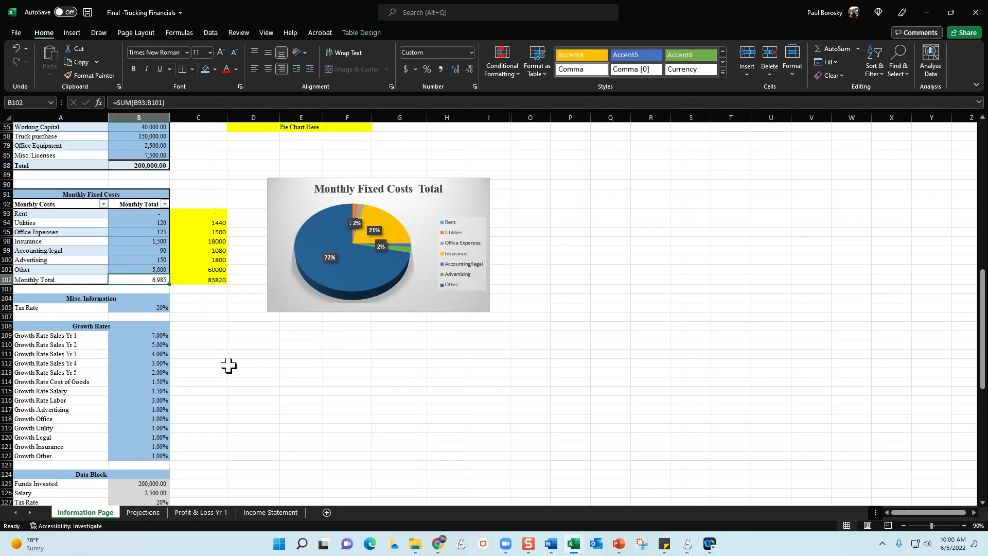
Examine the Tax Rate under Misc. Information and the full list of values under Growth Rates.
scroll(224, 361, "down", 1)
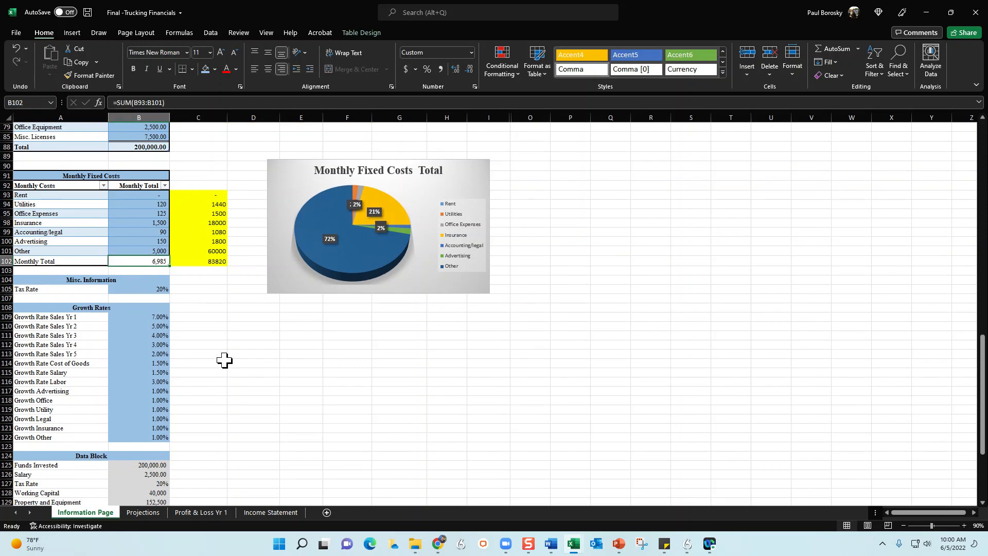
left_click(149, 291)
left_click_drag(150, 320, 128, 438)
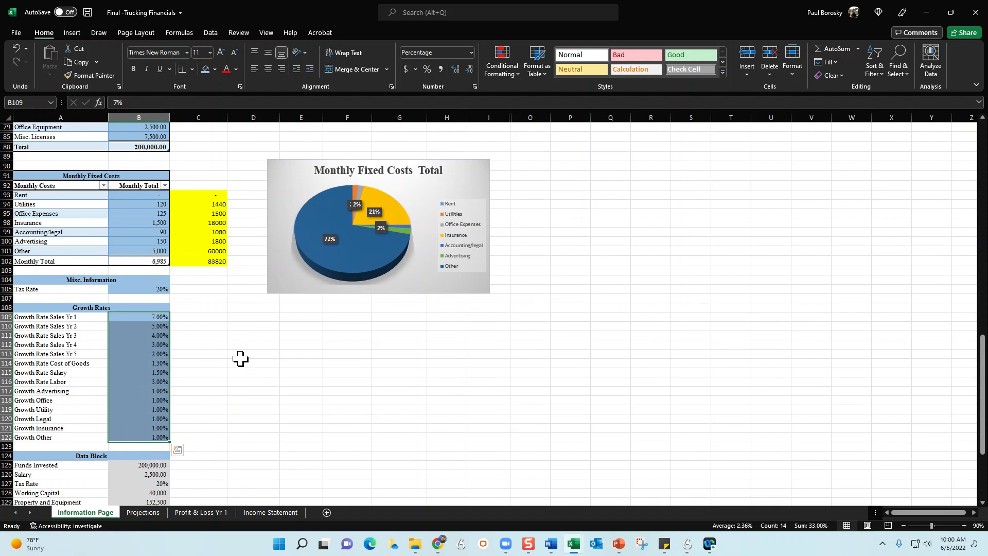
Trace the Loan Amount in the Loan Information block back to the Loan estimate in the Startup Costs table.
scroll(206, 360, "down", 6)
left_click(200, 414)
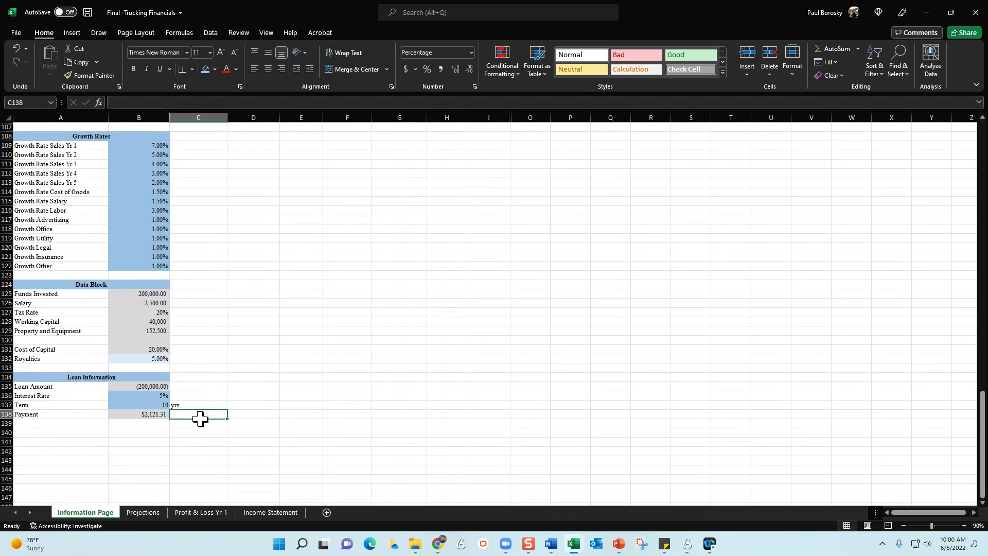
left_click(137, 405)
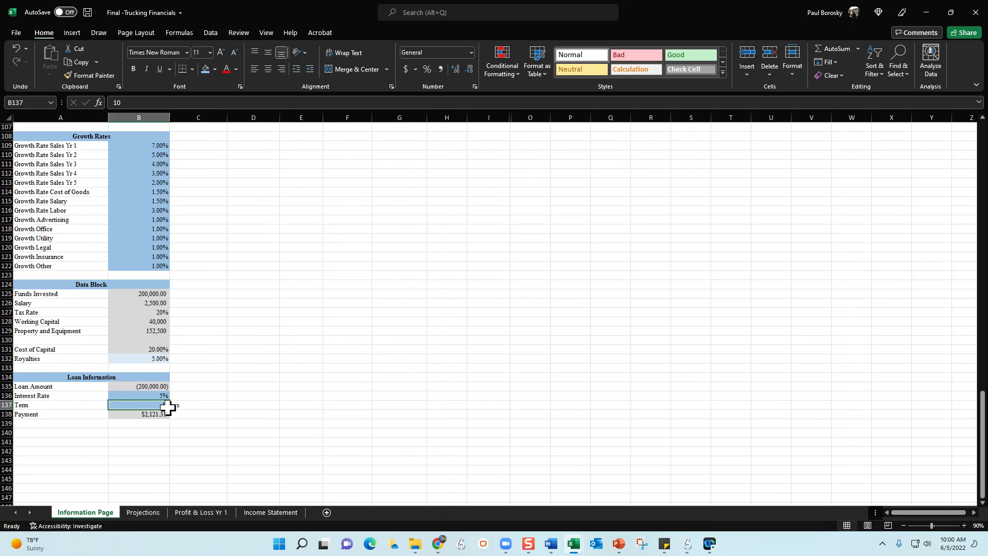
left_click(205, 385)
left_click(165, 386)
scroll(150, 350, "up", 9)
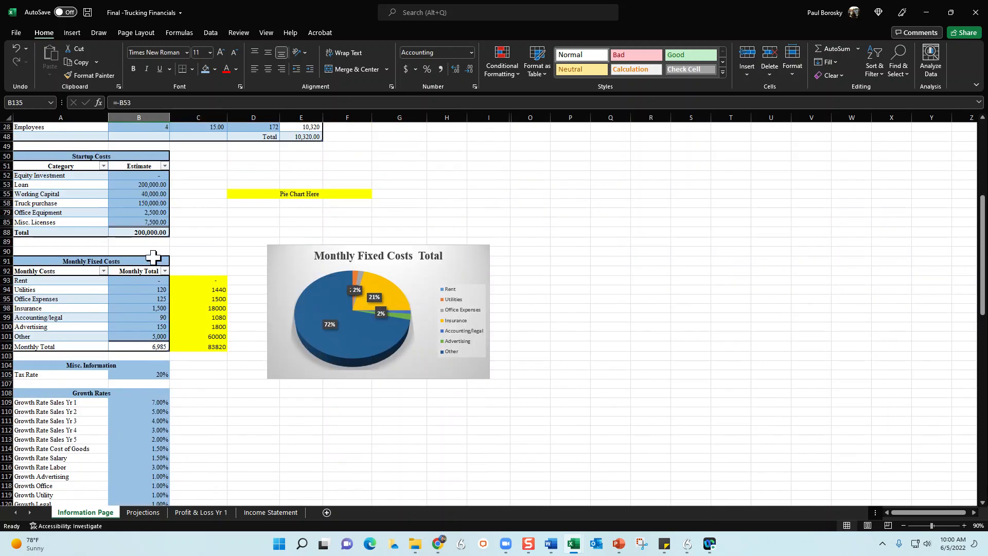
left_click(139, 185)
Examine the Loan Amount, Interest Rate and Term cells in the Loan Information block.
scroll(185, 328, "down", 3)
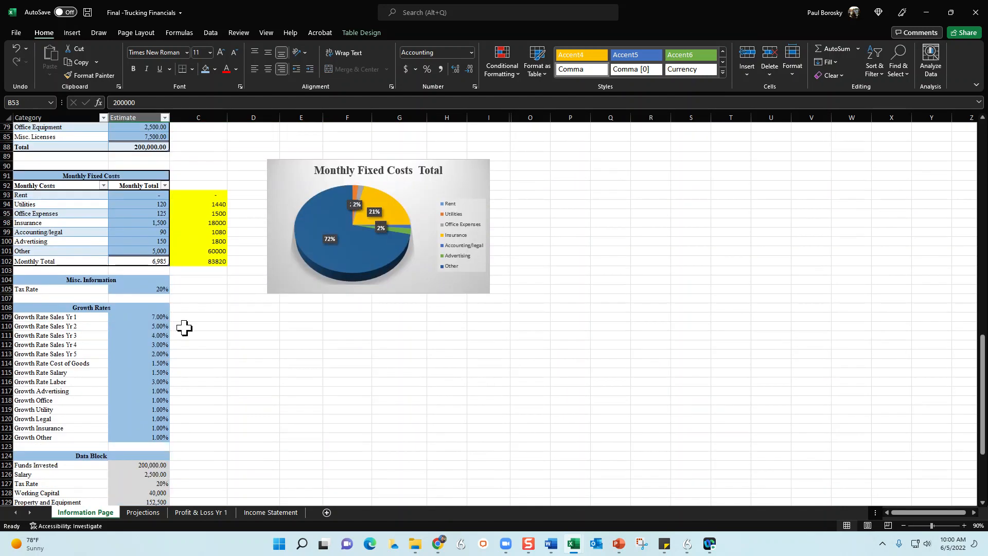
scroll(184, 328, "down", 5)
left_click(255, 378)
scroll(247, 378, "down", 4)
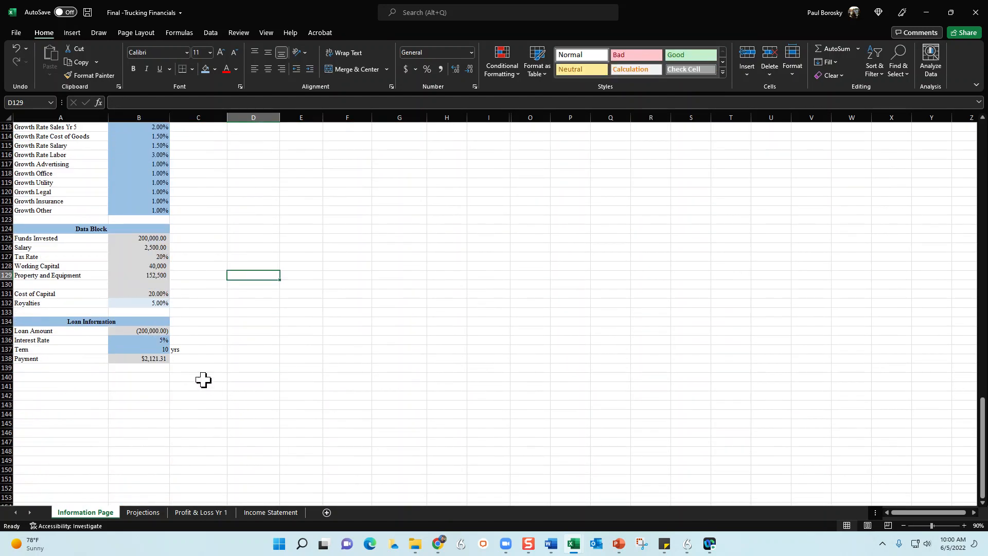
left_click(157, 331)
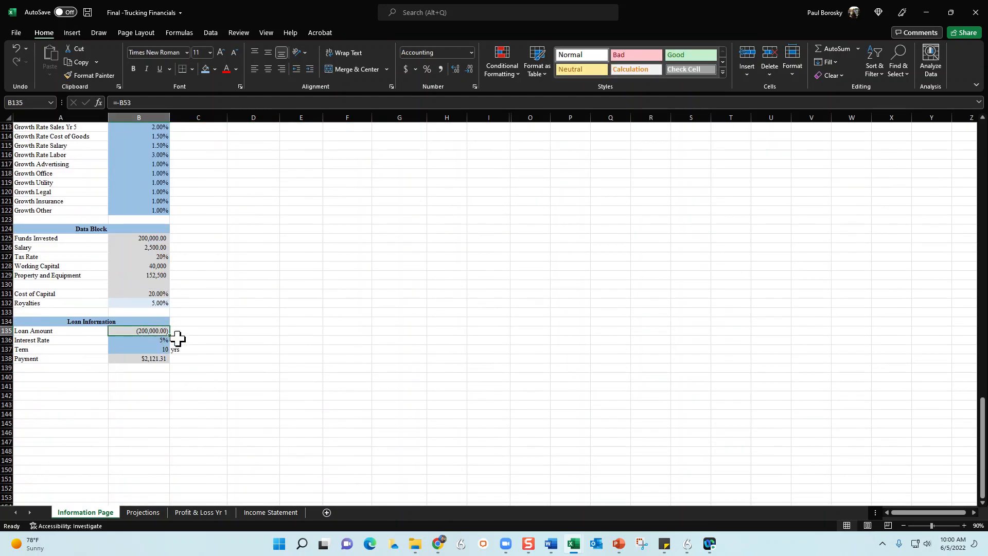
left_click(150, 341)
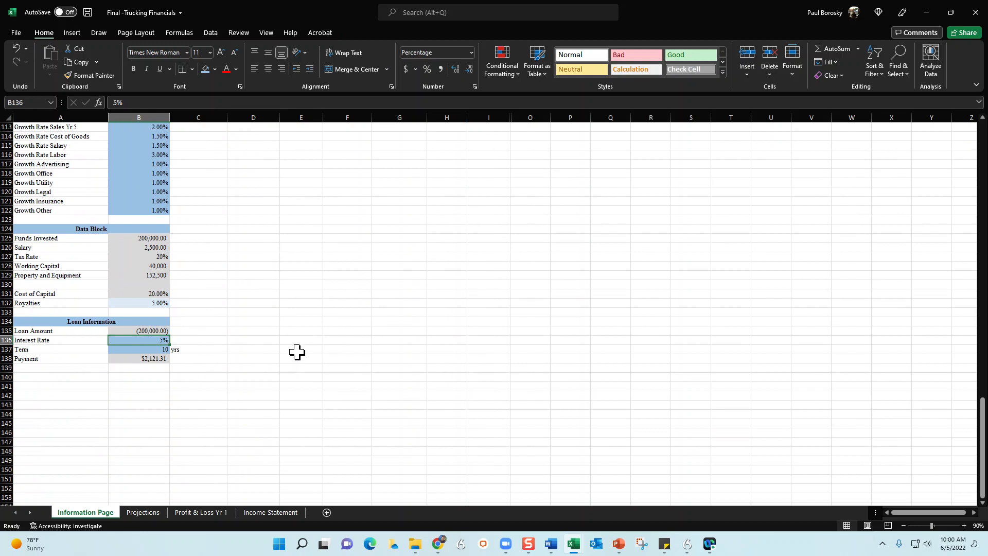
left_click(159, 349)
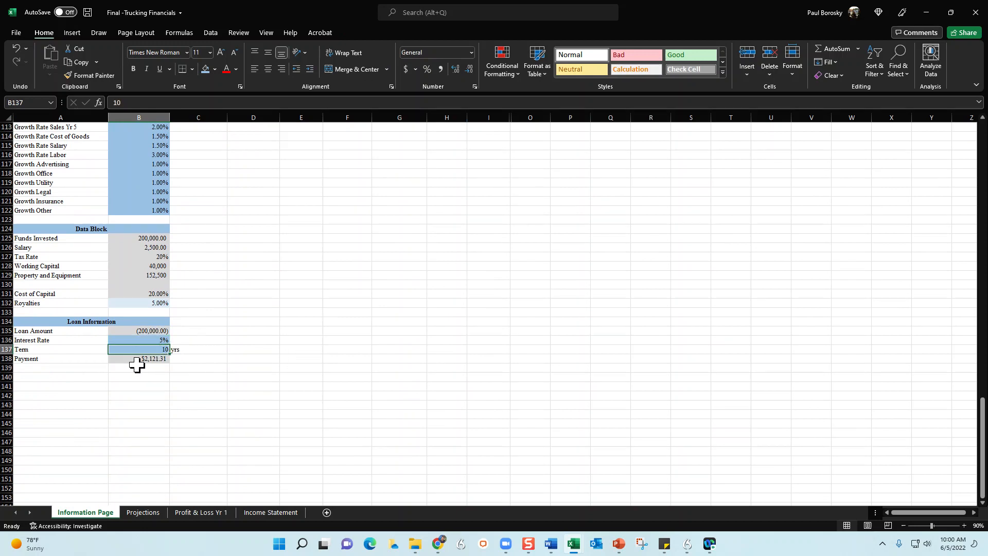
Set the loan's Interest Rate to 6% and its Term to 8 years in the Loan Information block.
left_click(140, 341)
type("6")
key("Return")
type("8")
key("Return")
left_click(260, 342)
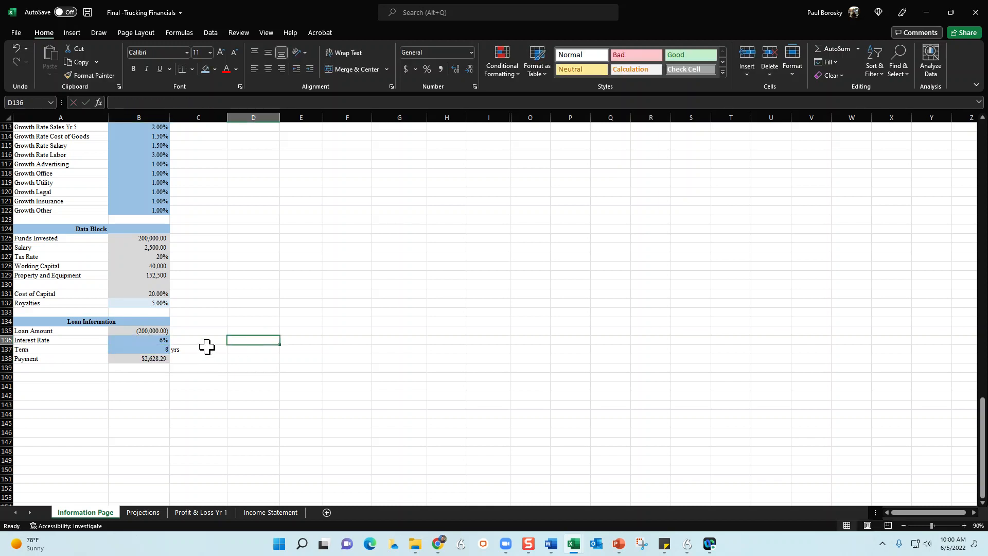
Check the loan Payment in the Loan Information block.
left_click_drag(154, 360, 155, 368)
left_click(252, 379)
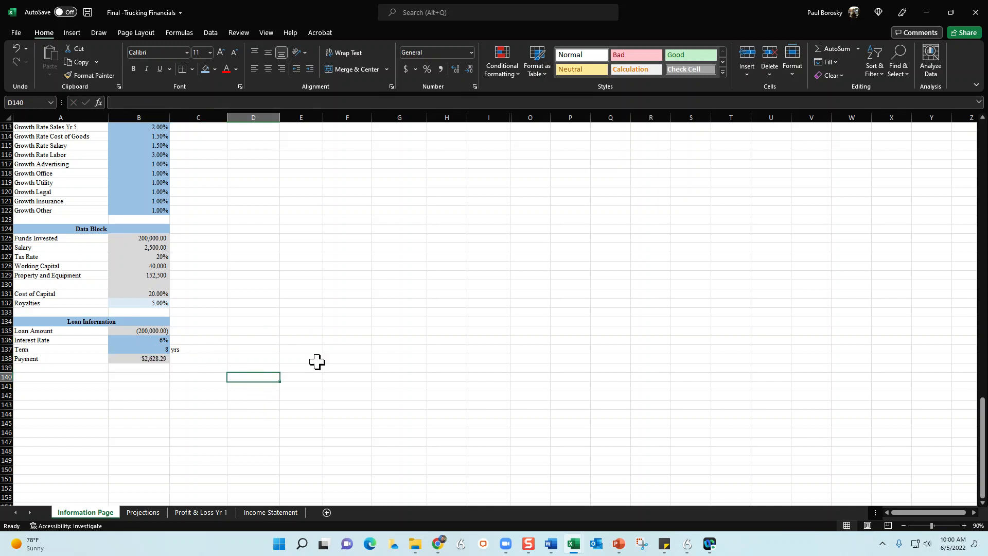
left_click(242, 313)
Review the quarterly statements on the Profit & Loss Yr 1 sheet and the Year 1 Net Income on the Income Statement sheet.
scroll(175, 387, "up", 9)
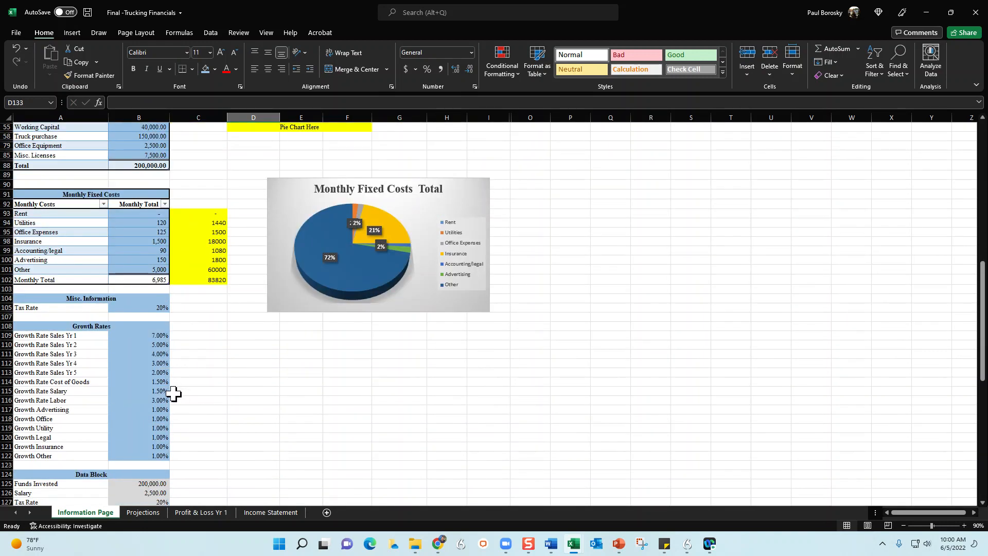
scroll(174, 394, "up", 8)
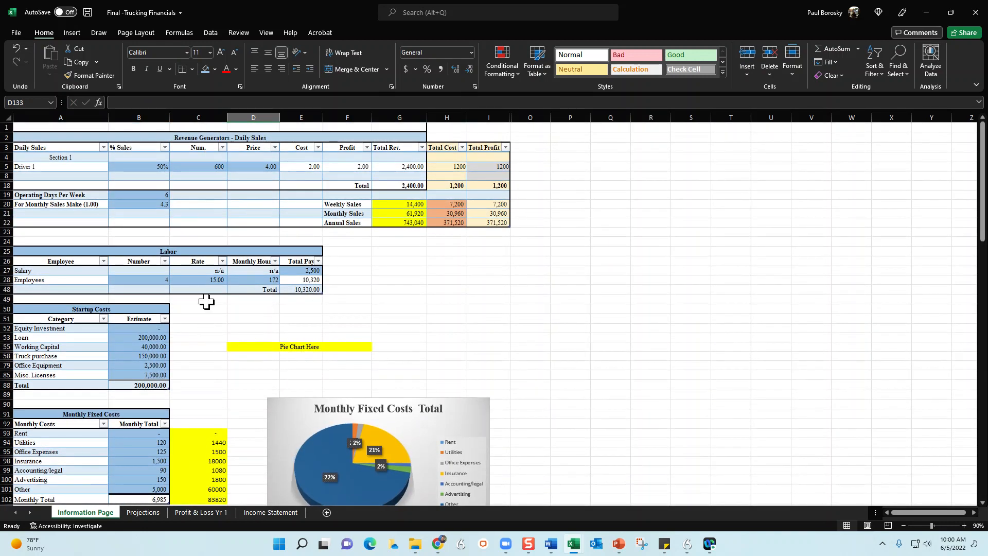
left_click(195, 512)
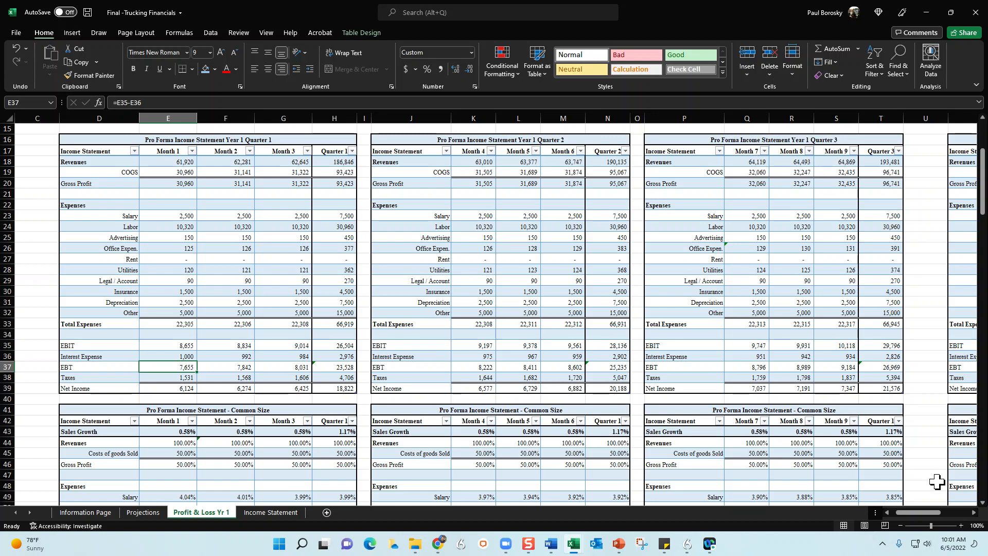
left_click_drag(918, 512, 927, 511)
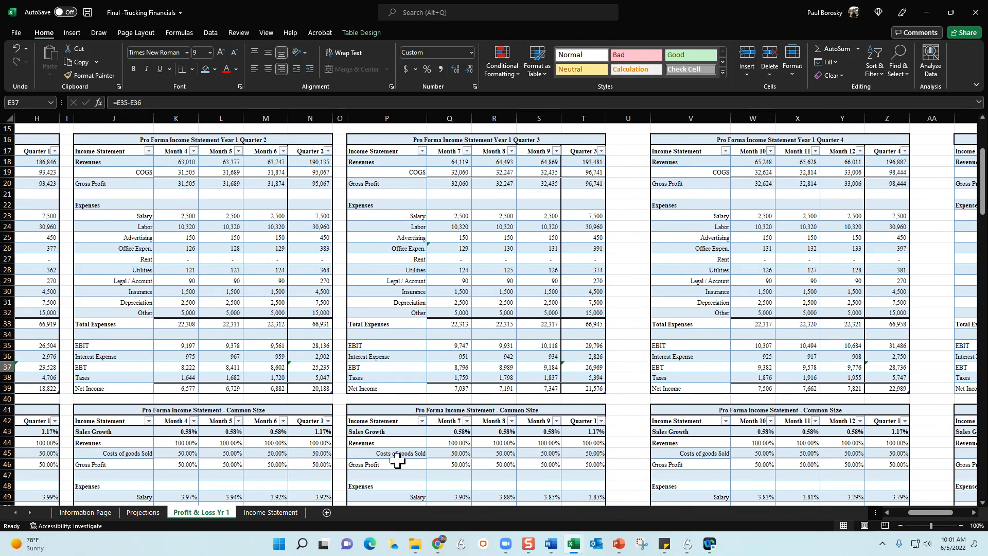
left_click(285, 515)
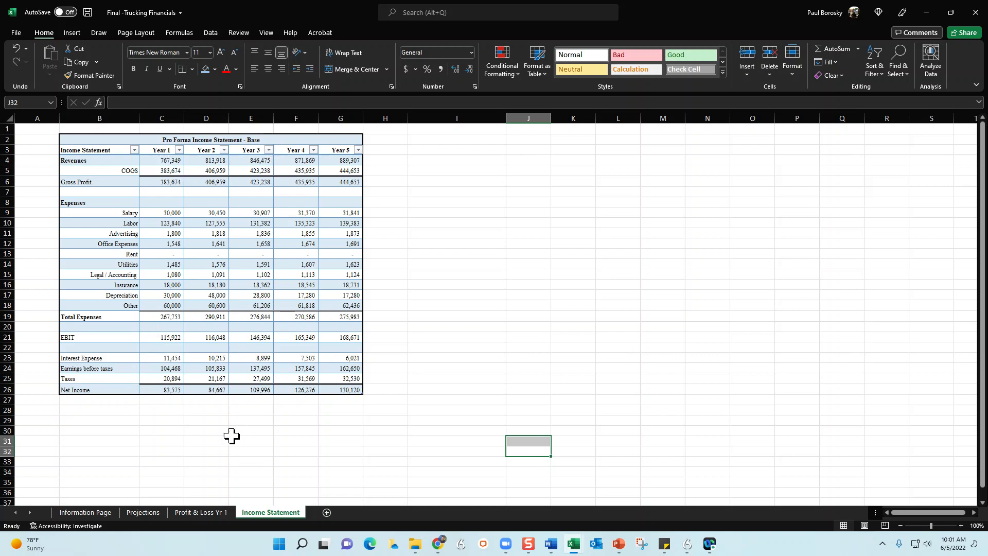
left_click(164, 392)
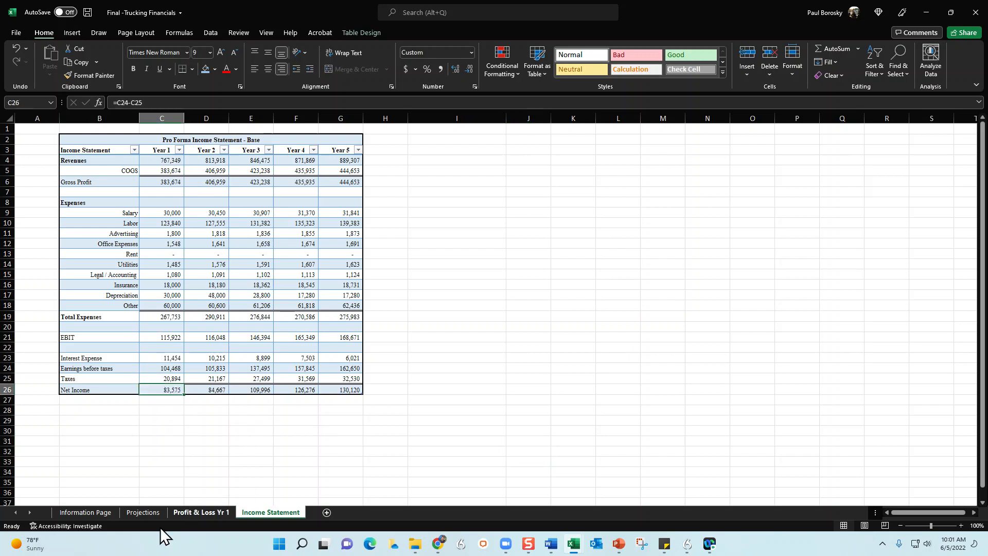
Set the Number of Employees in the Information Page's Labor table to 0.
left_click(93, 513)
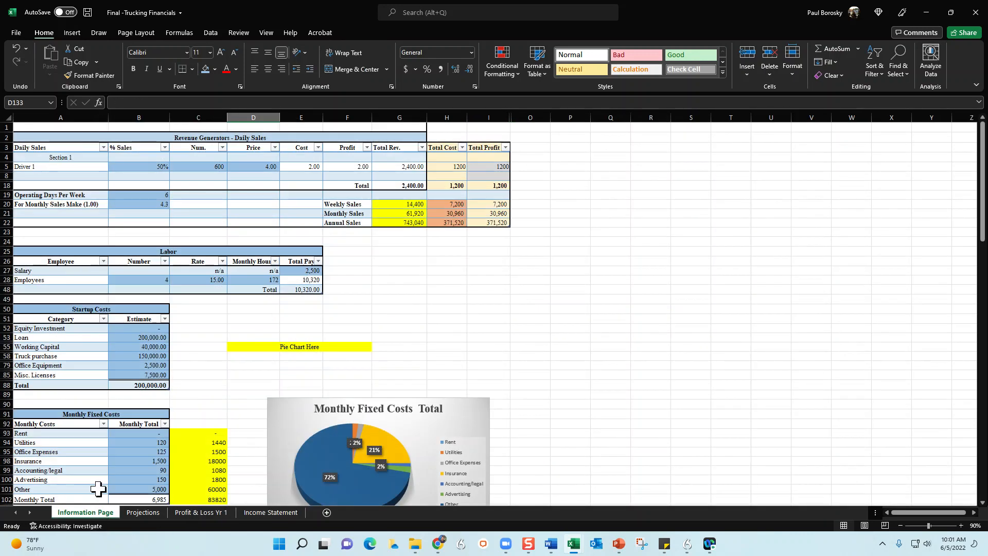
left_click(151, 282)
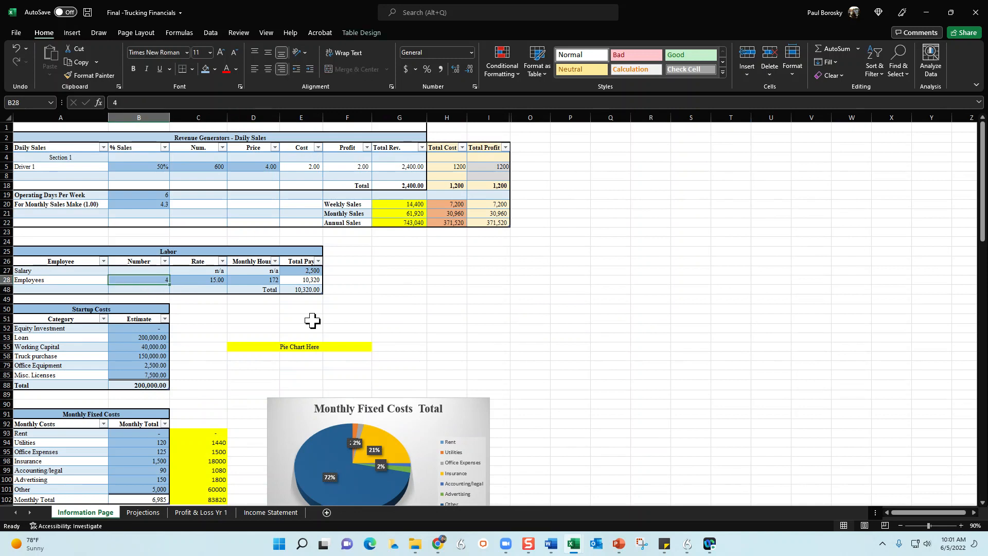
type("0")
key("Return")
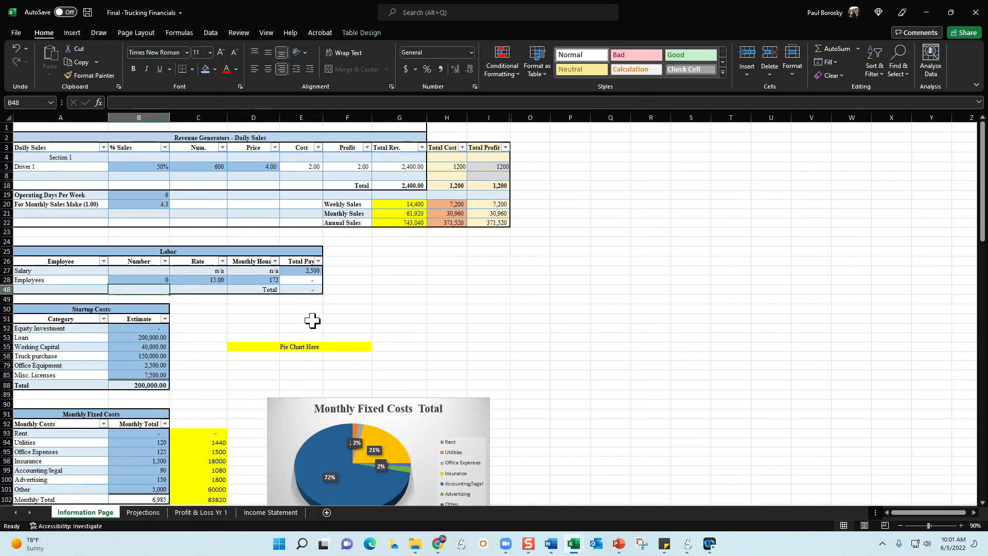
left_click(239, 348)
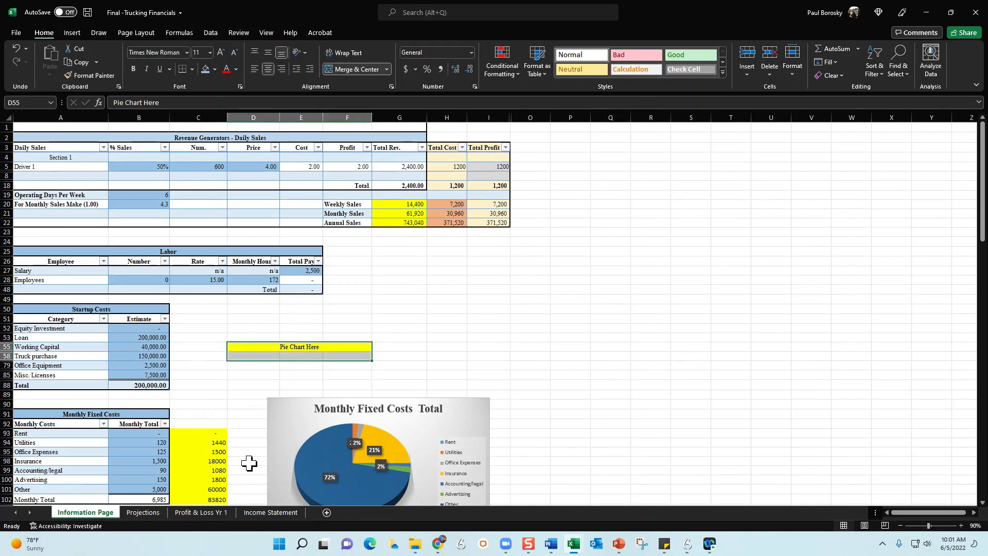
Check the Labor and Net Income rows on the Income Statement sheet and return to the Information Page.
left_click(262, 512)
left_click(163, 408)
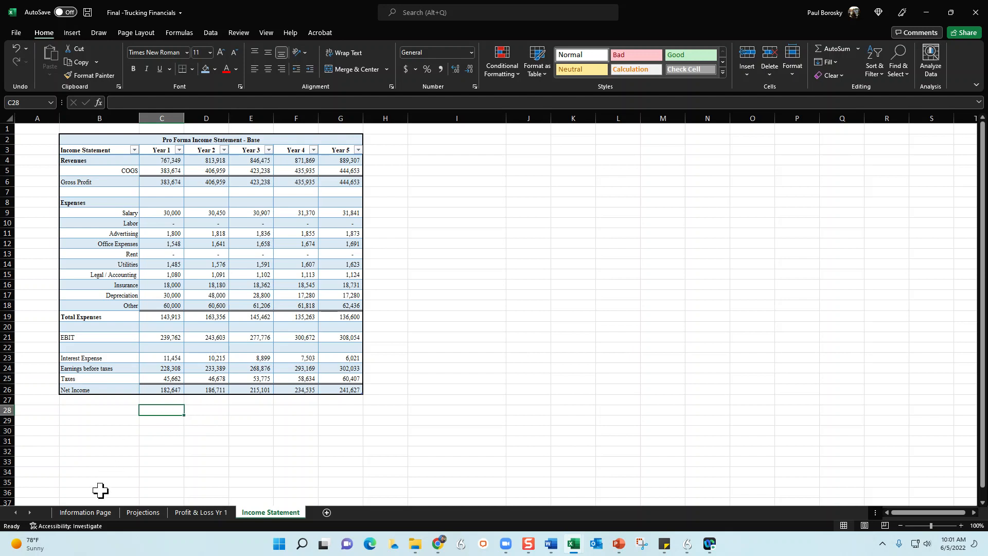
left_click(87, 512)
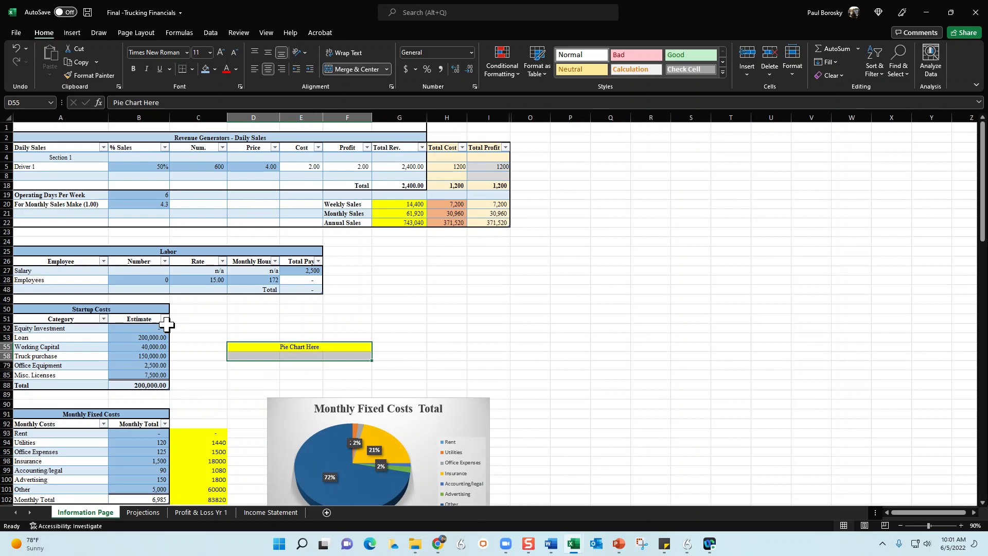
left_click_drag(708, 11, 987, 180)
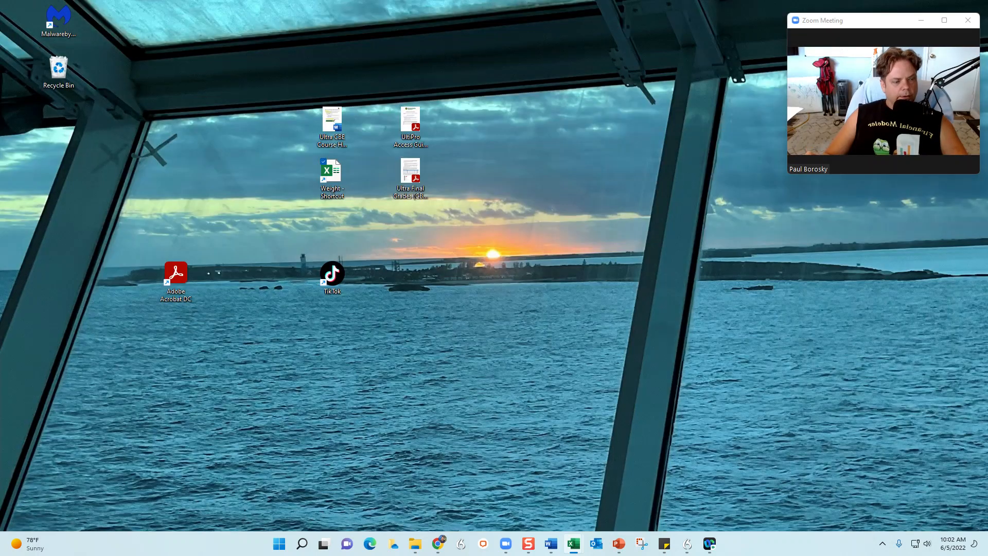